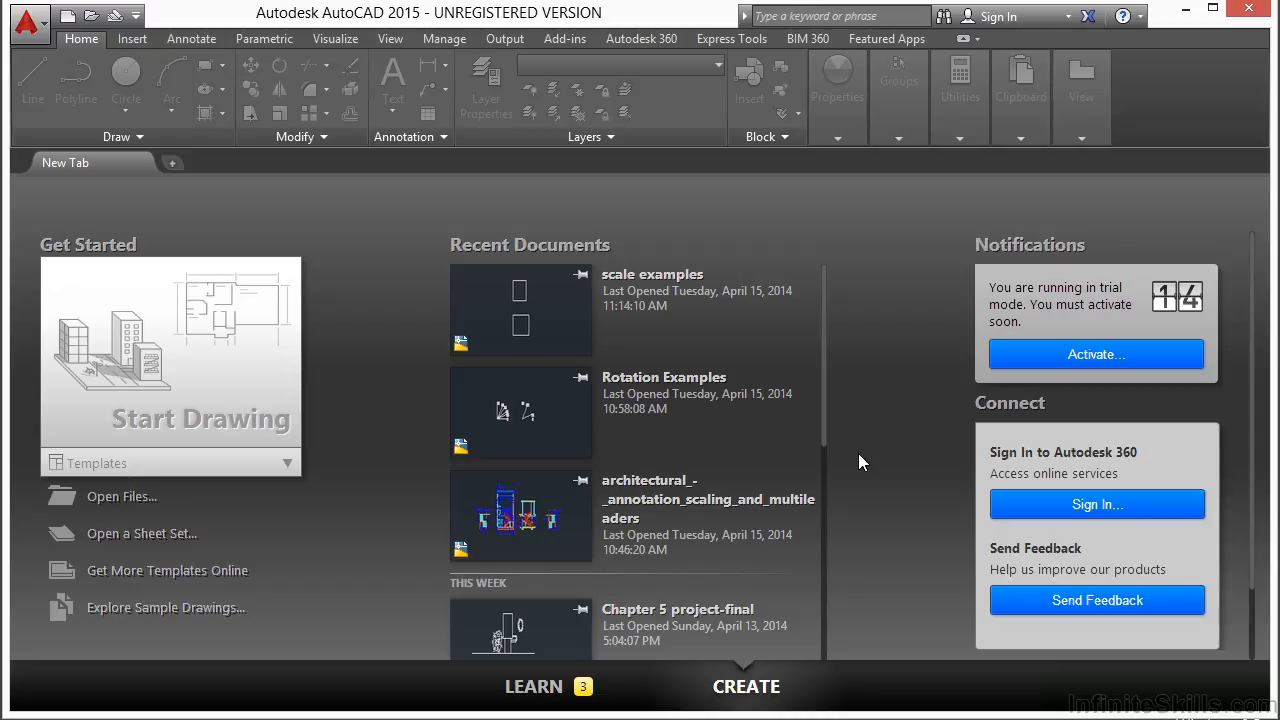
- Open the drawing Stretch Examples.dwg from the 06 folder
{"action": "left_click", "coordinate": [120, 503]}
{"action": "left_click", "coordinate": [563, 398]}
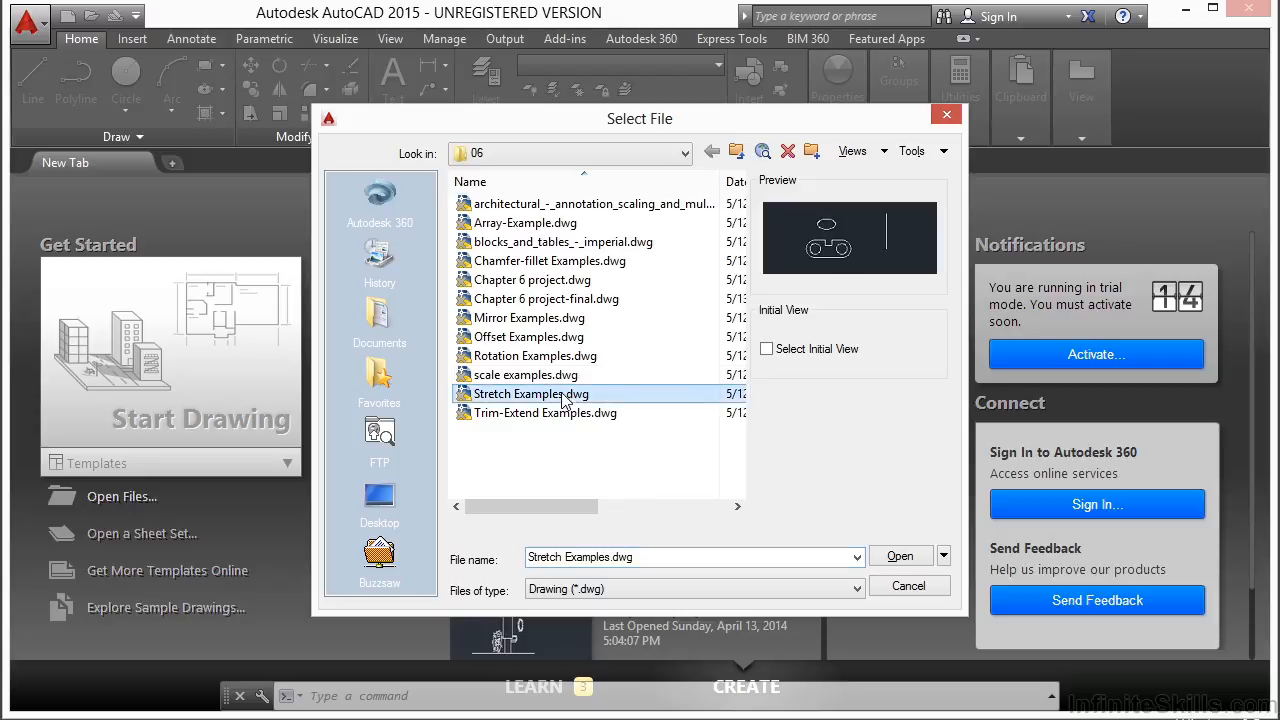
{"action": "left_click", "coordinate": [900, 556]}
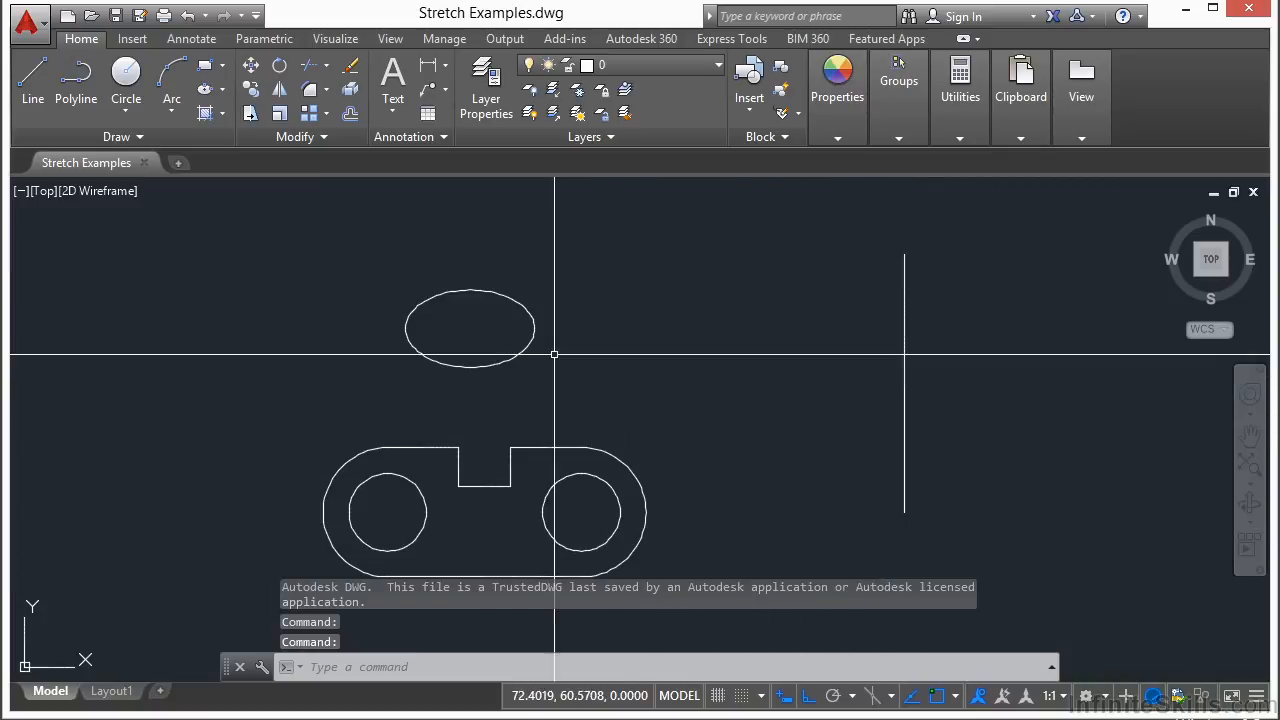
{"action": "middle_click_drag", "start_coordinate": [549, 420], "coordinate": [559, 331]}
{"action": "middle_click_drag", "start_coordinate": [778, 339], "coordinate": [762, 382]}
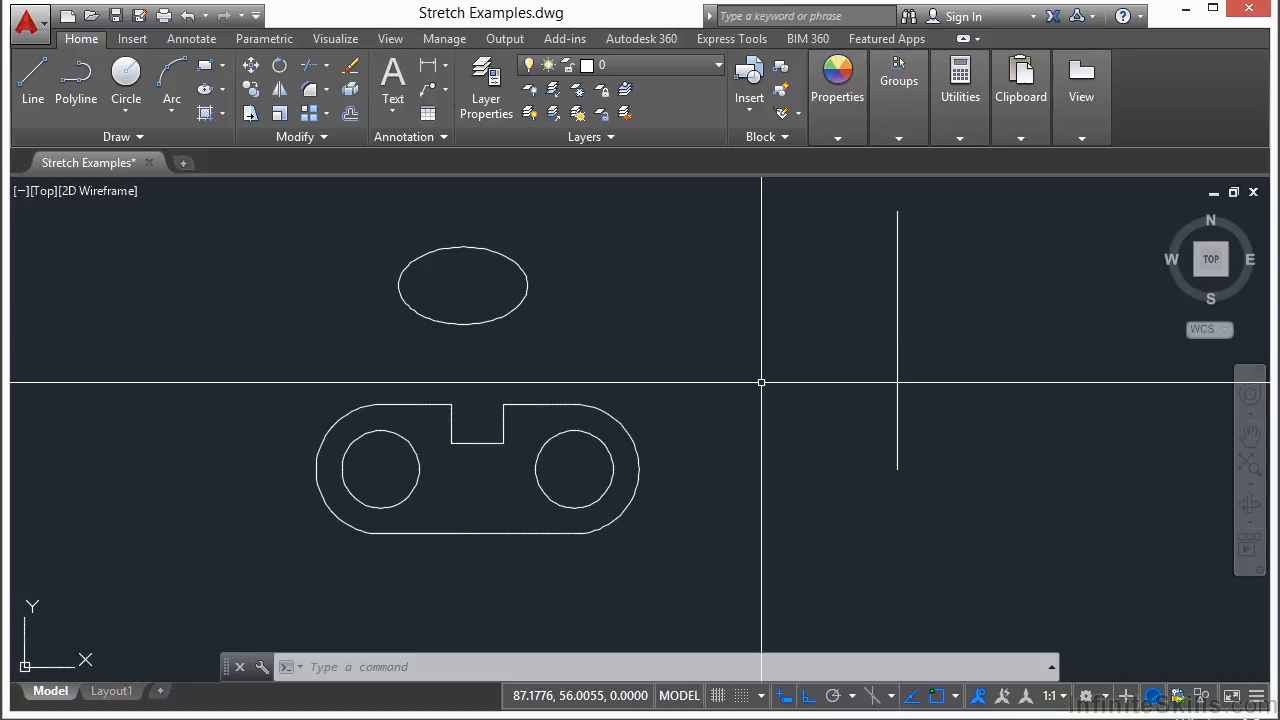
{"action": "type", "text": "h"}
{"action": "key", "text": "Escape"}
{"action": "key", "text": "Escape"}
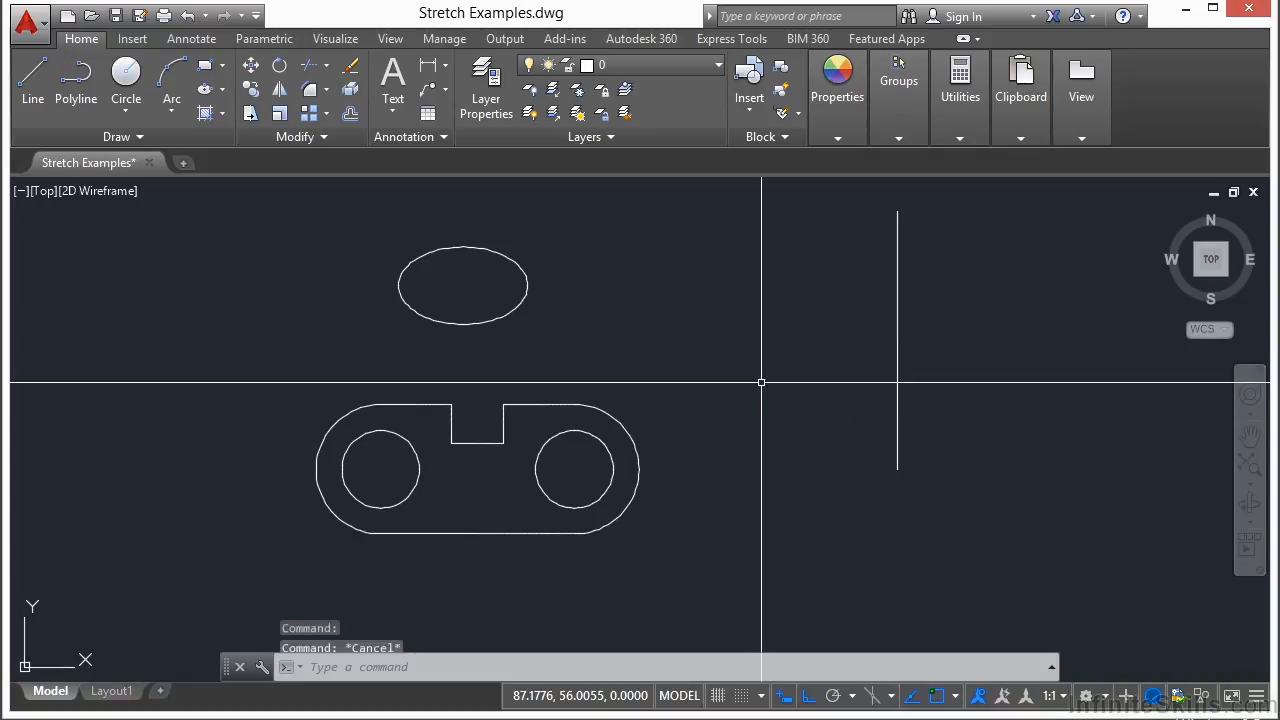
{"action": "type", "text": "s"}
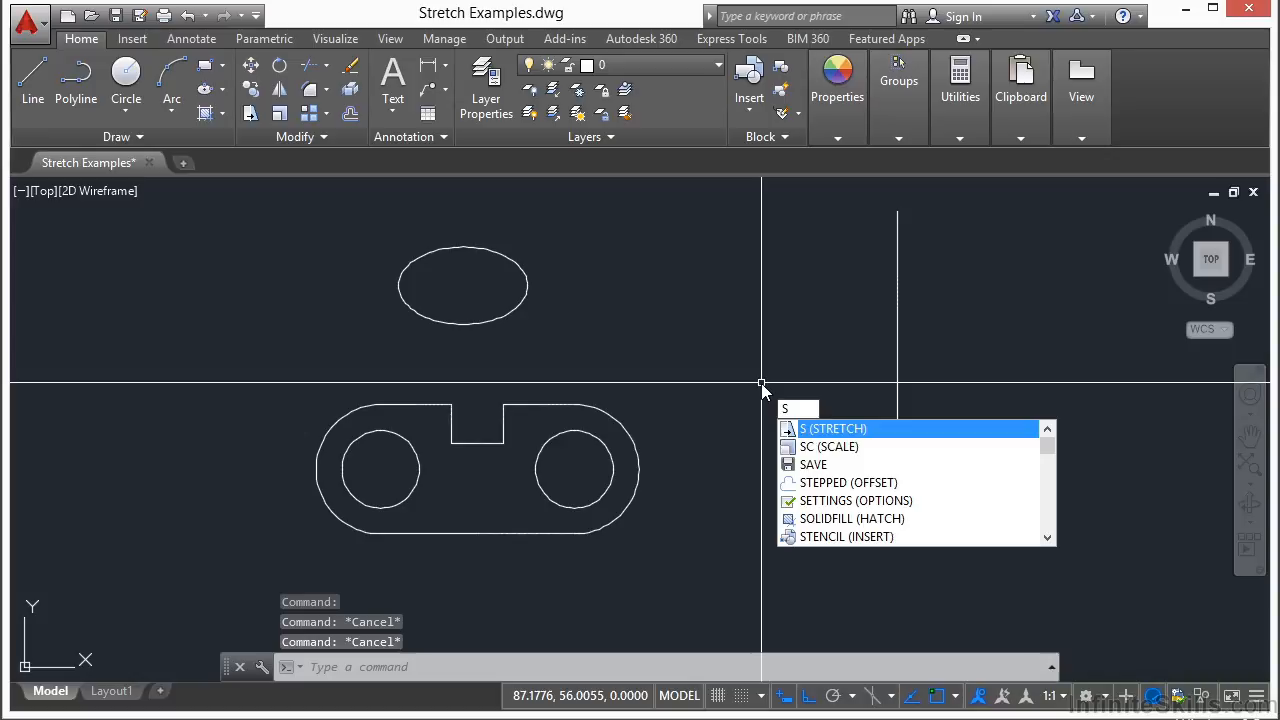
{"action": "key", "text": "Escape"}
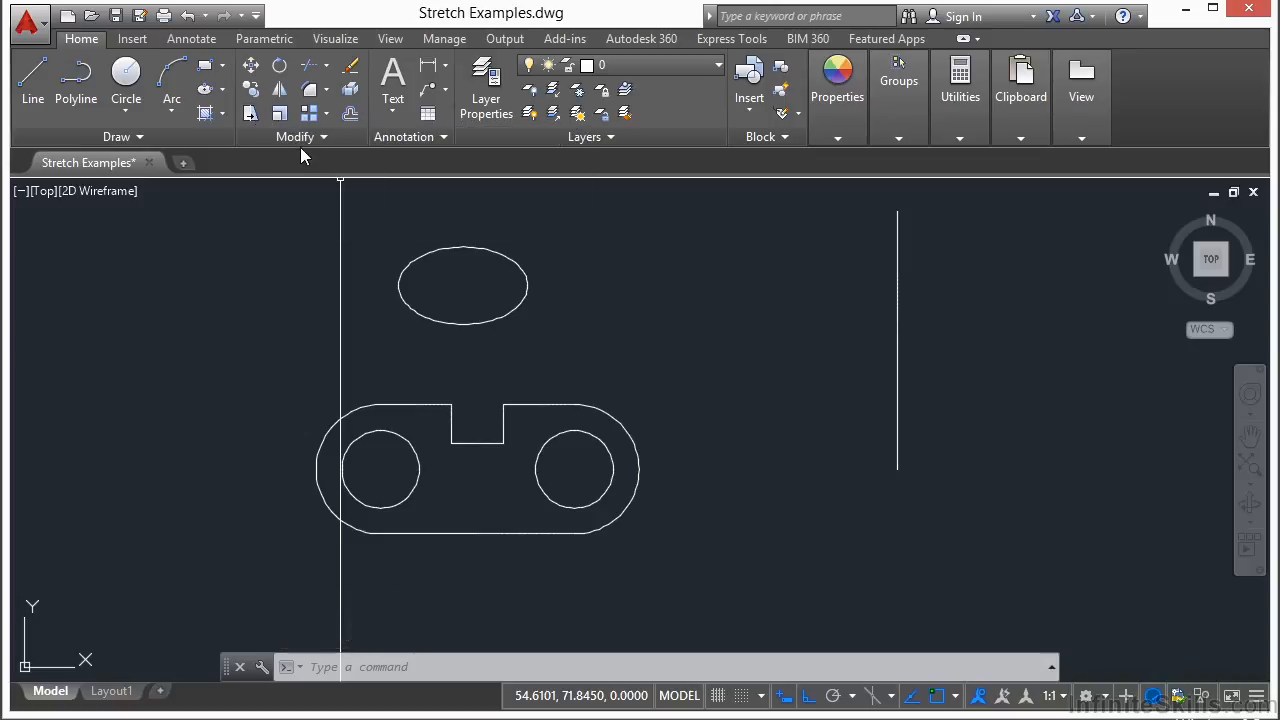
- Shorten the vertical line with Stretch by capturing its lower endpoint in a crossing window and moving it straight up
{"action": "left_click", "coordinate": [250, 114]}
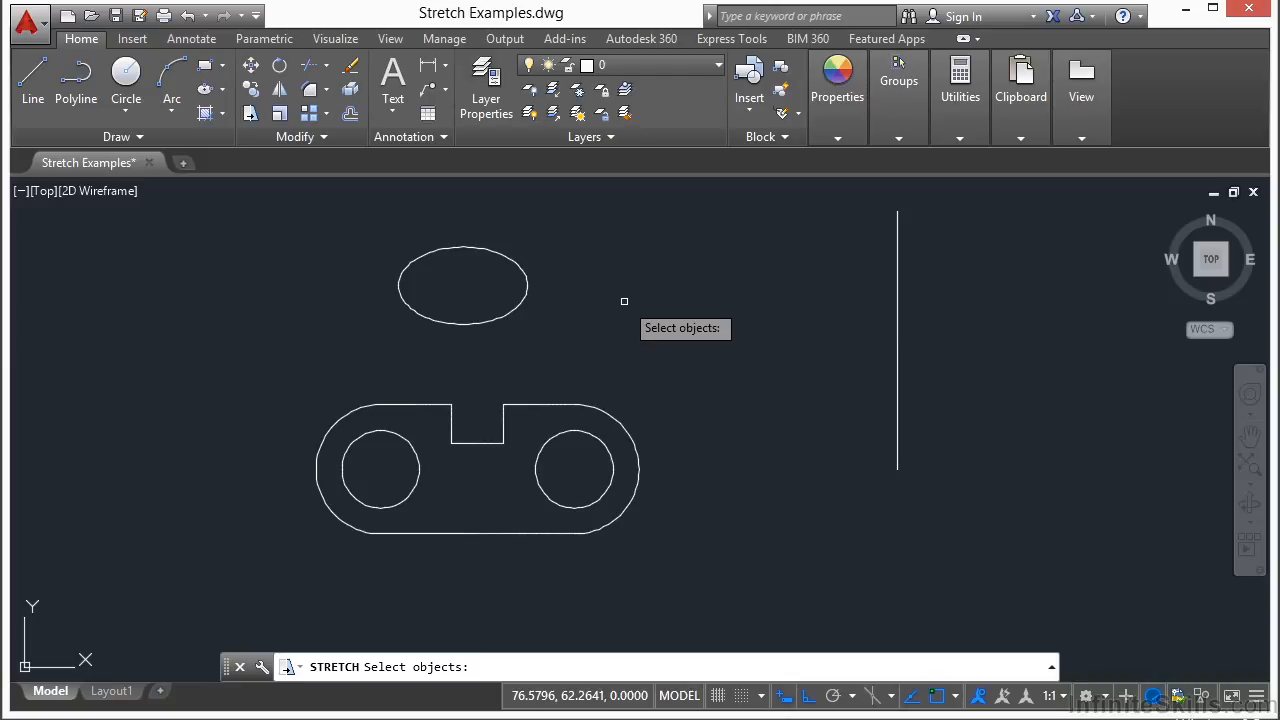
{"action": "left_click", "coordinate": [943, 427]}
{"action": "left_click", "coordinate": [835, 516]}
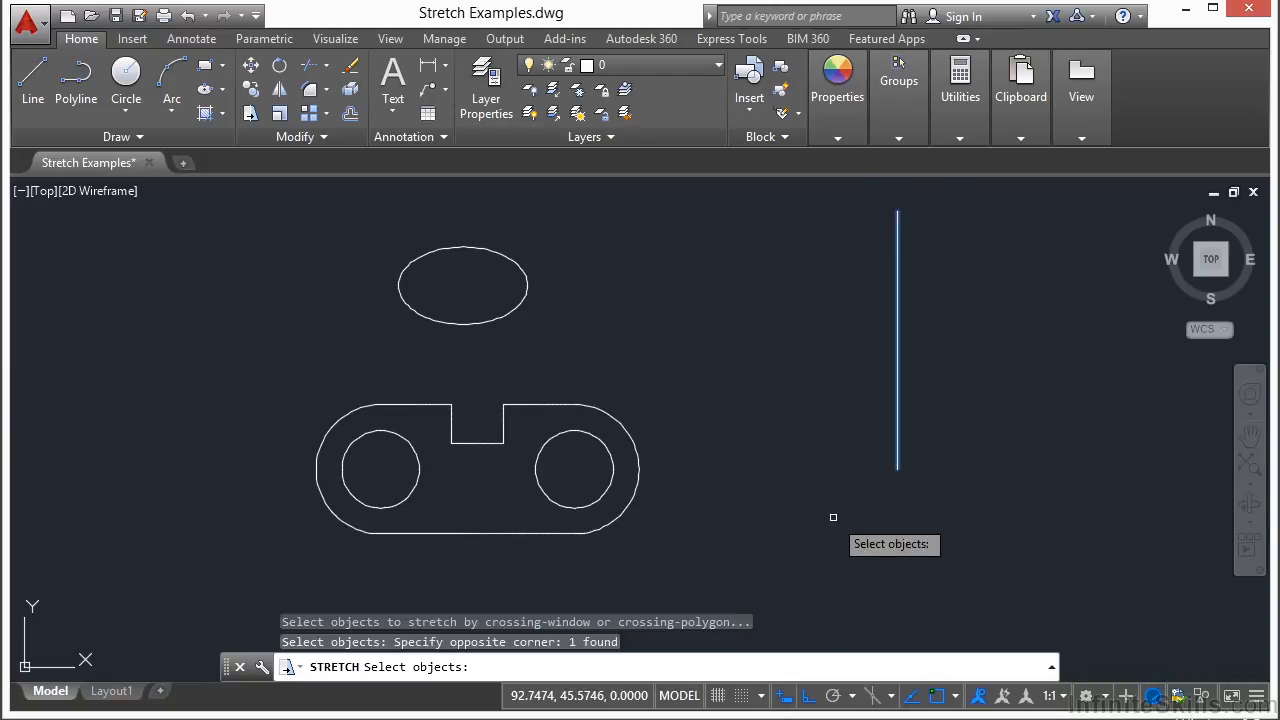
{"action": "key", "text": "Return"}
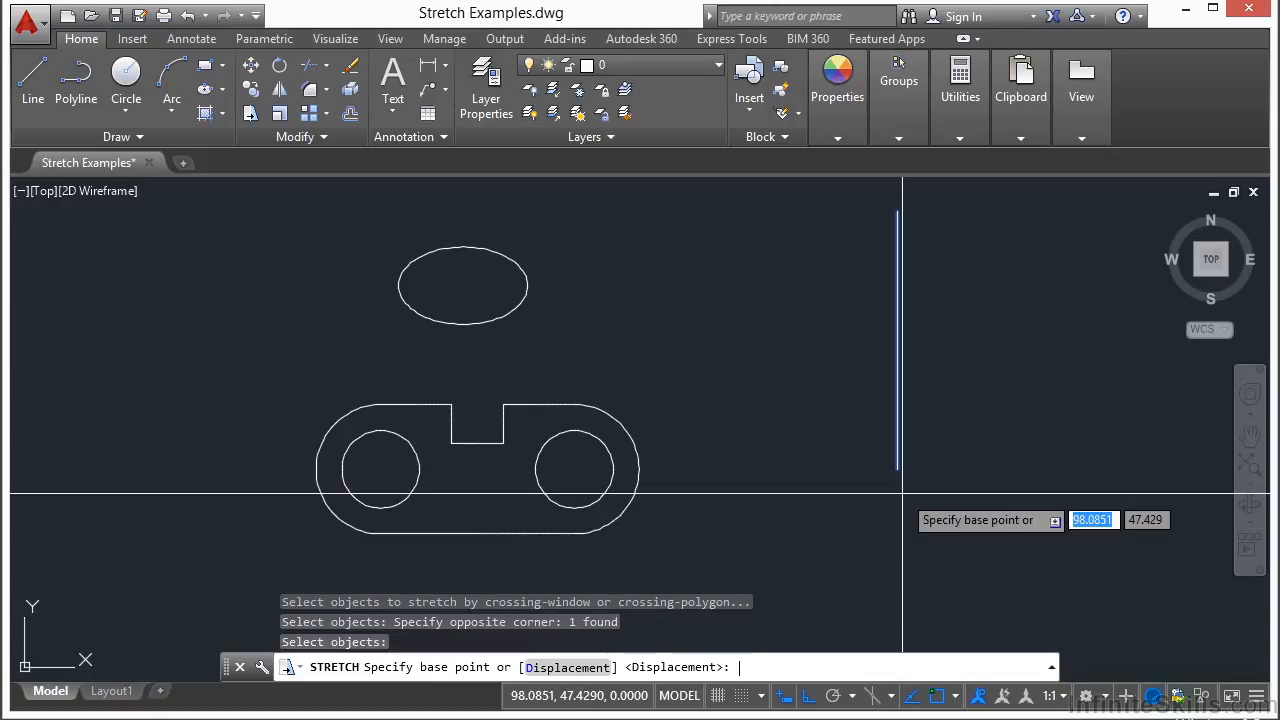
{"action": "left_click", "coordinate": [992, 434]}
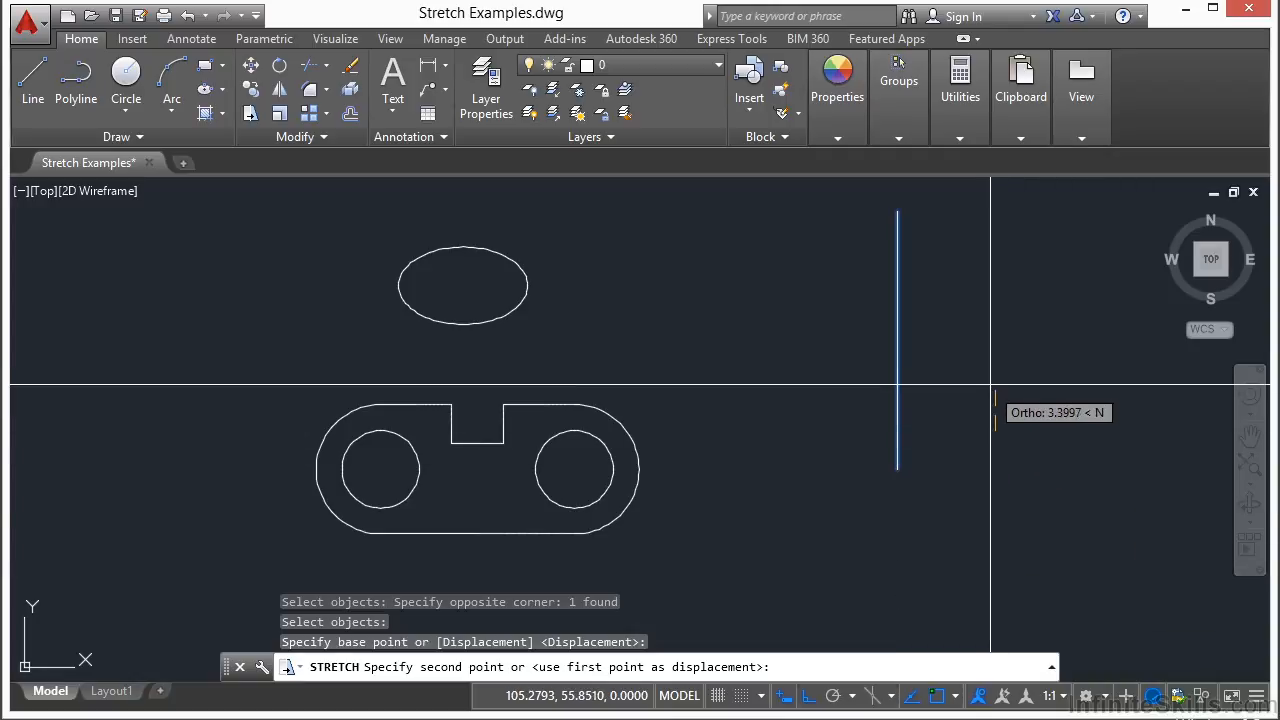
{"action": "left_click", "coordinate": [996, 324]}
- Lengthen the vertical line with Stretch by moving its lower endpoint straight down, beyond the level of the slotted shape's holes
{"action": "key", "text": "Return"}
{"action": "left_click", "coordinate": [908, 340]}
{"action": "left_click", "coordinate": [890, 330]}
{"action": "key", "text": "Return"}
{"action": "left_click", "coordinate": [975, 345]}
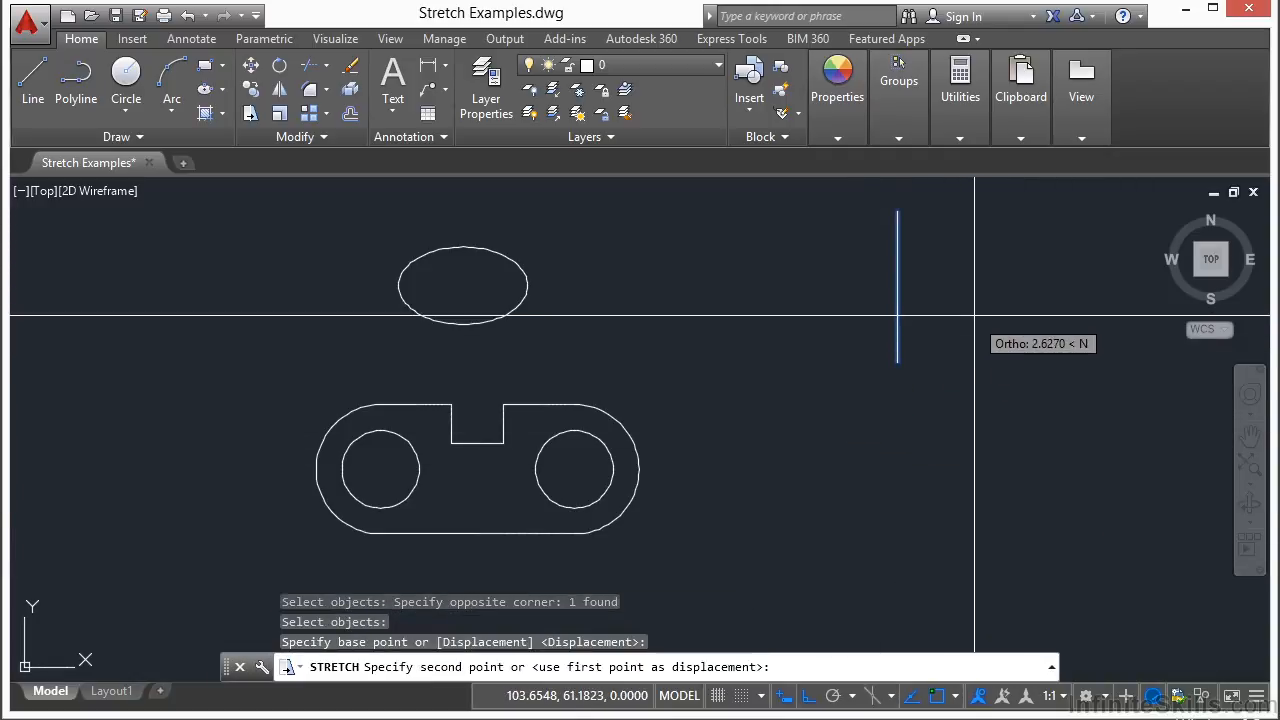
{"action": "left_click", "coordinate": [1006, 510]}
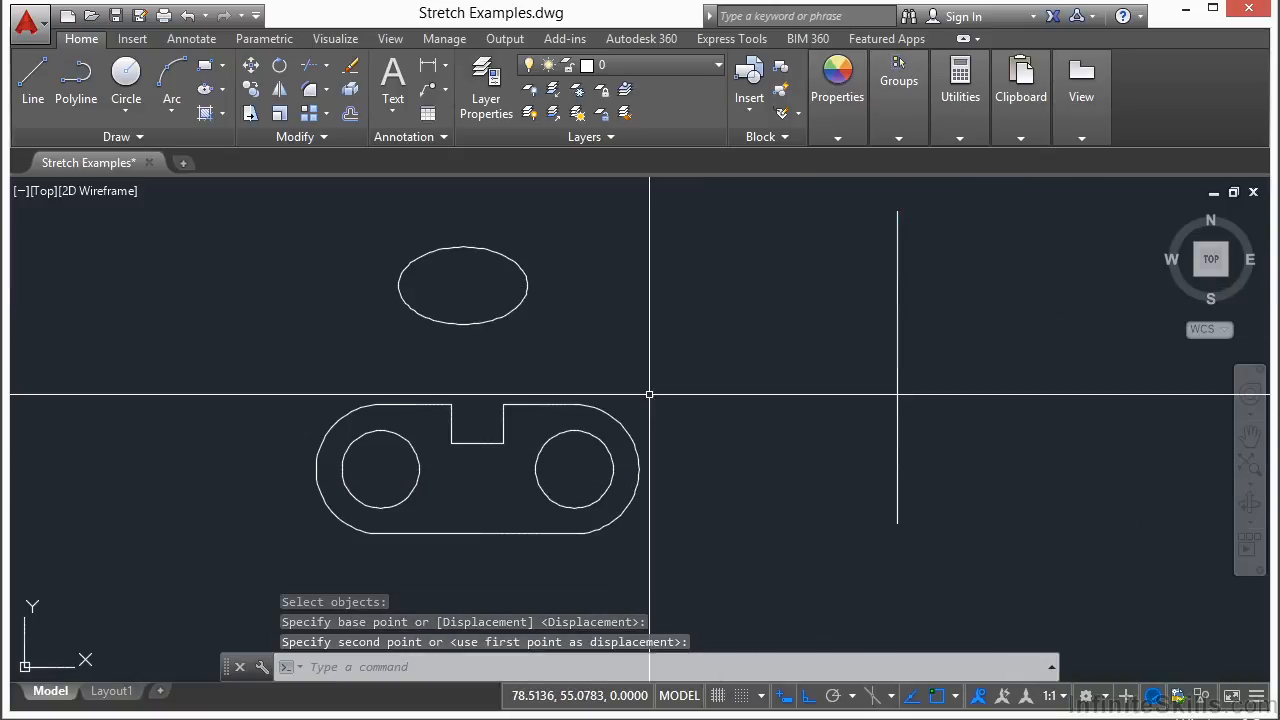
- Use Stretch with a crossing window enclosing the whole vertical line to move it straight down
{"action": "scroll", "coordinate": [646, 368], "scroll_direction": "down", "scroll_amount": 2}
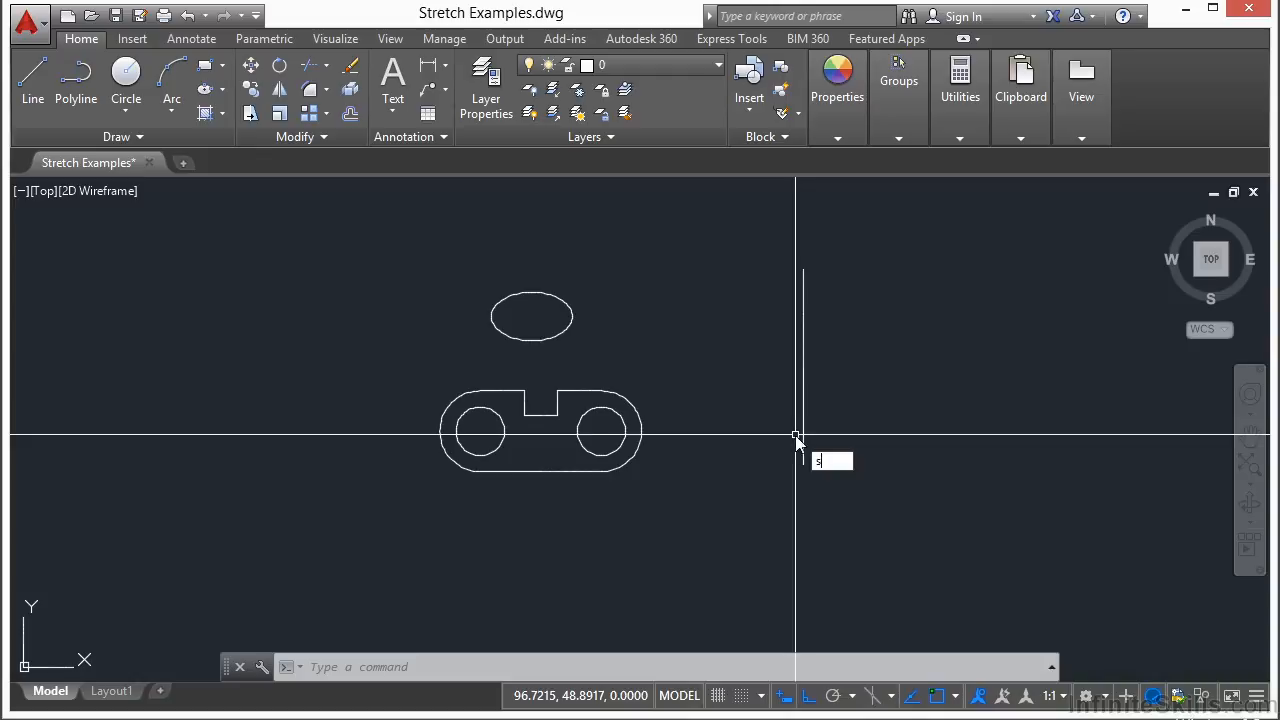
{"action": "type", "text": "s"}
{"action": "key", "text": "Return"}
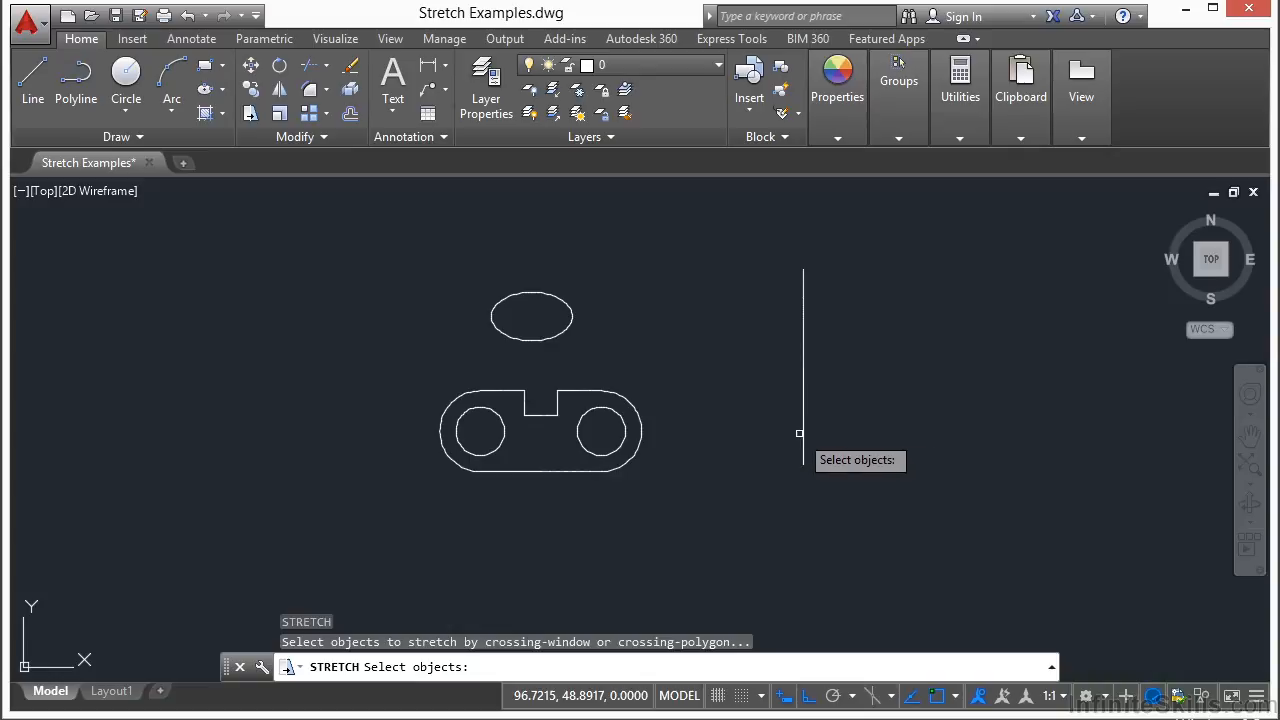
{"action": "left_click", "coordinate": [914, 230]}
{"action": "left_click", "coordinate": [751, 515]}
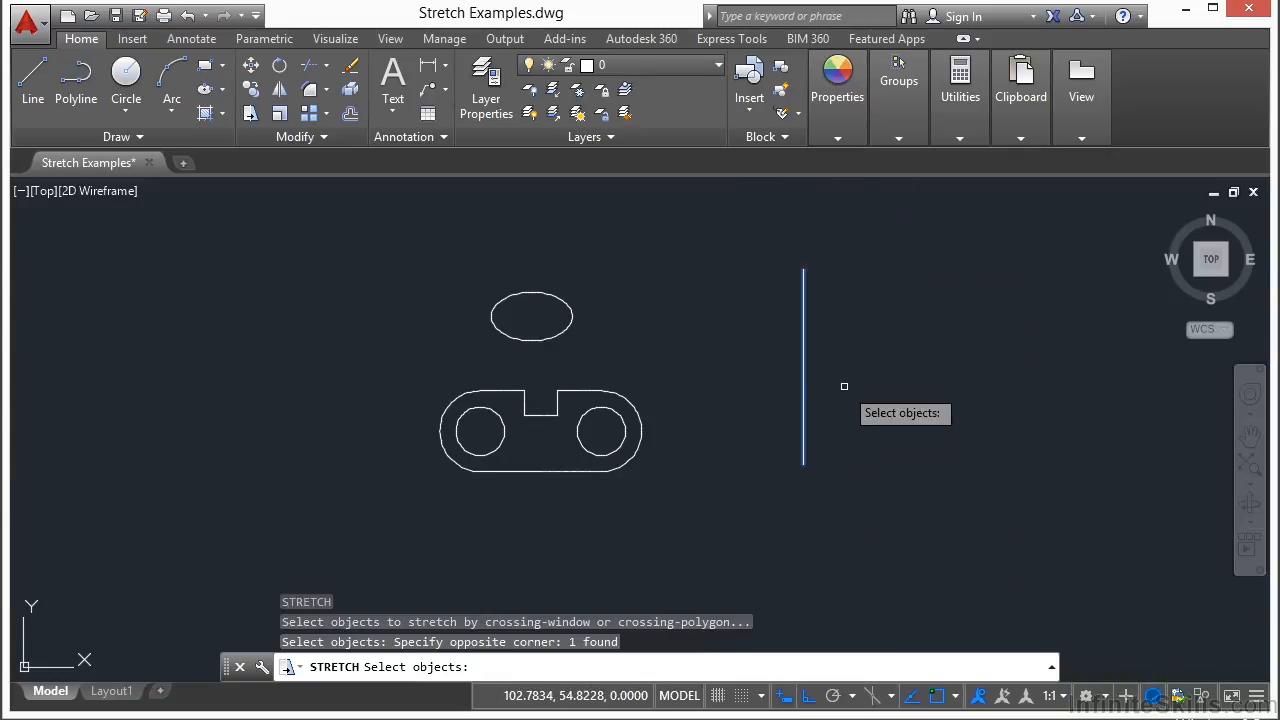
{"action": "key", "text": "Return"}
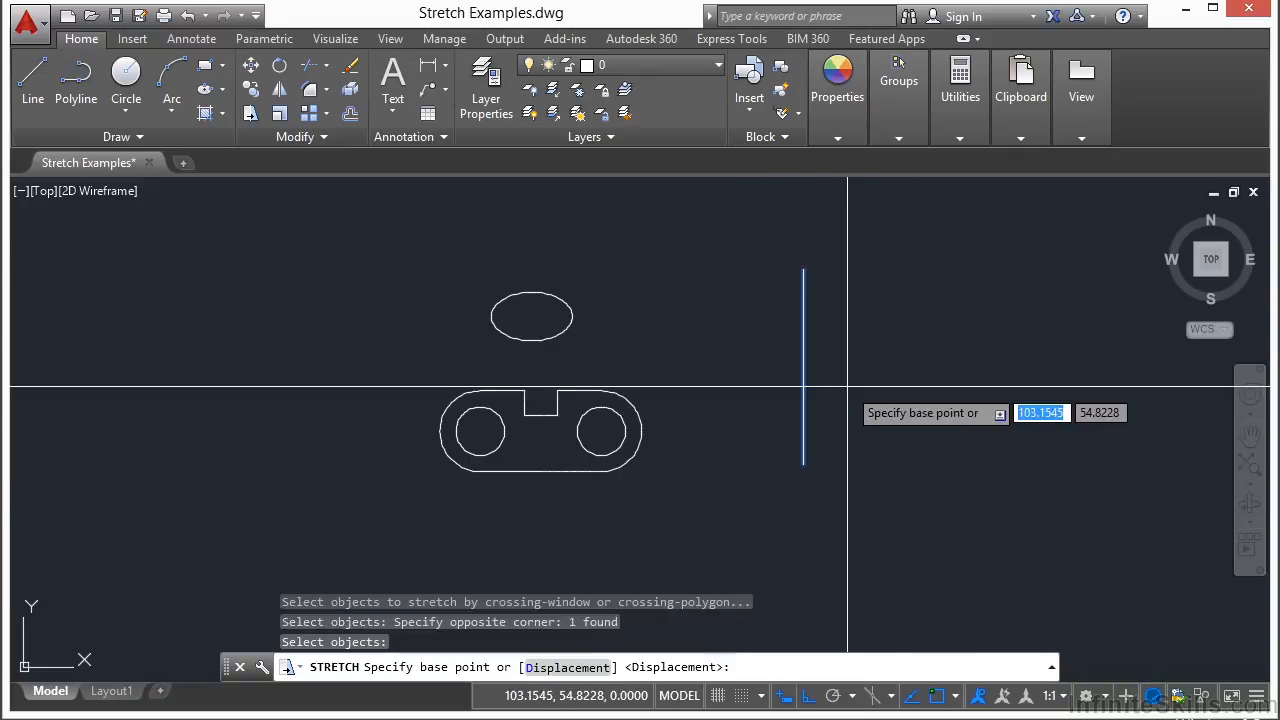
{"action": "left_click", "coordinate": [943, 240]}
{"action": "left_click", "coordinate": [930, 340]}
- Use Stretch on the fully enclosed vertical line to shift it horizontally away from the slotted shape
{"action": "key", "text": "Return"}
{"action": "left_click", "coordinate": [905, 329]}
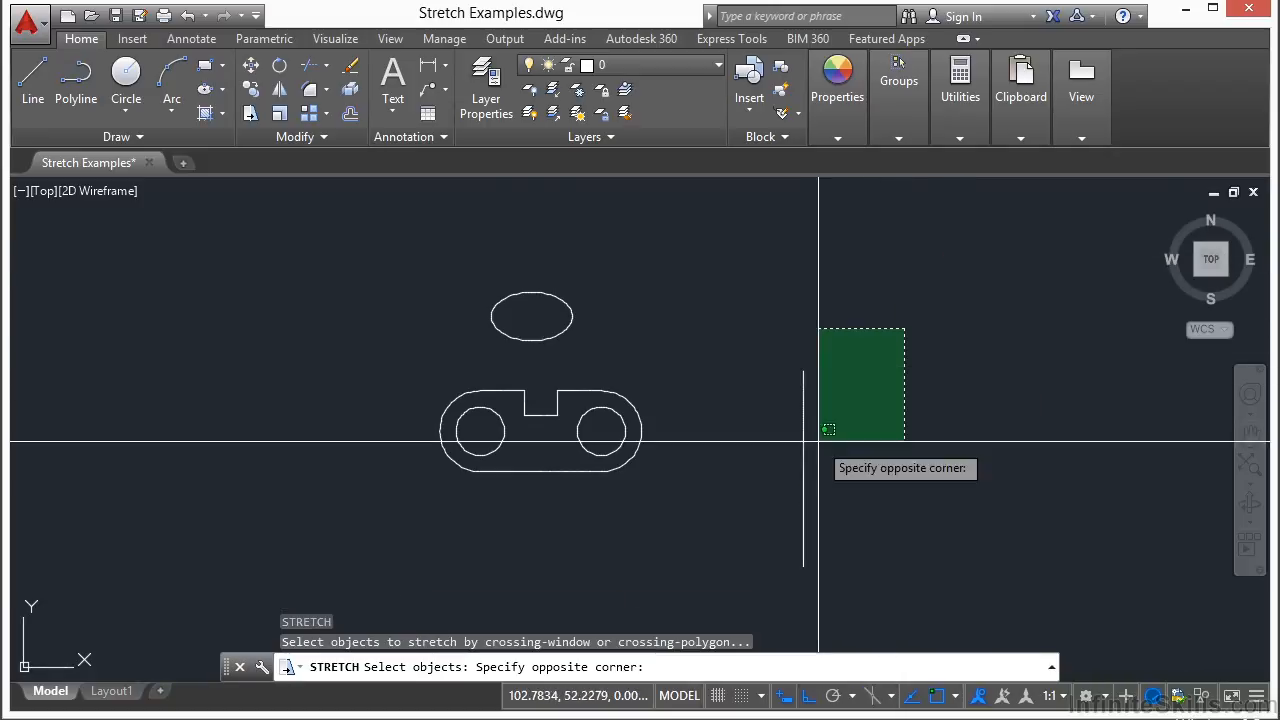
{"action": "left_click", "coordinate": [760, 588]}
{"action": "key", "text": "Return"}
{"action": "left_click", "coordinate": [863, 437]}
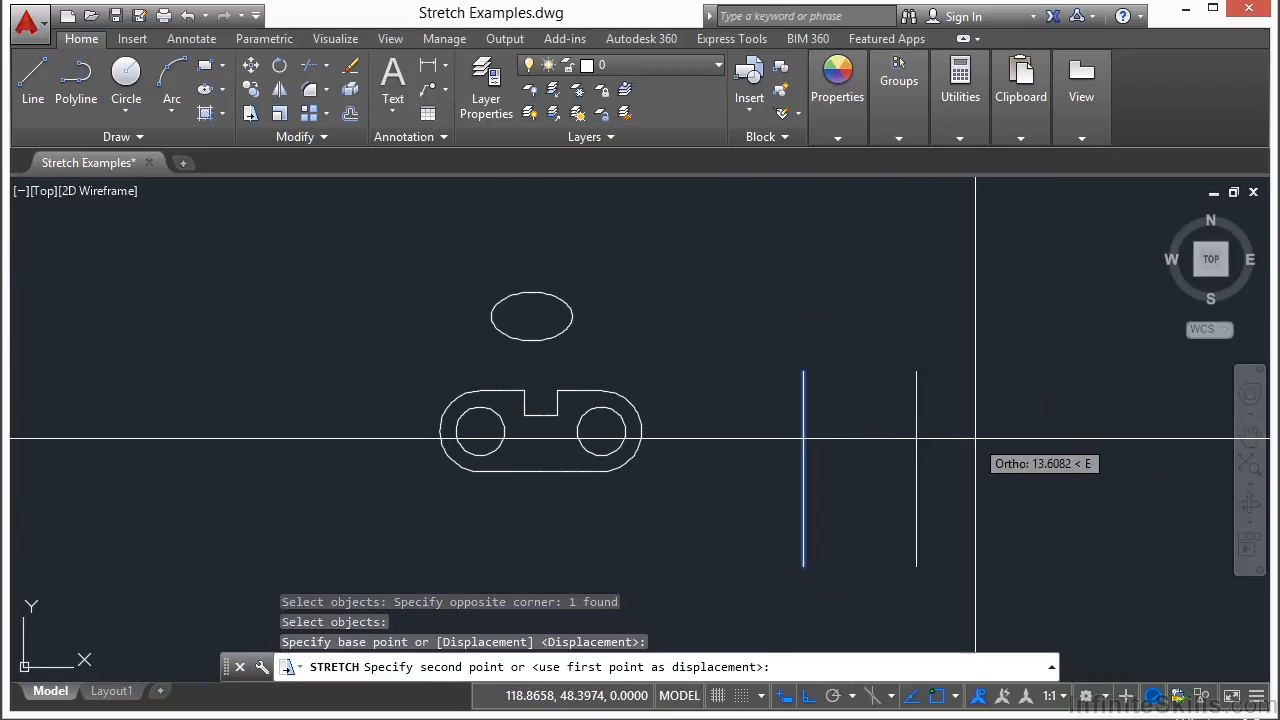
{"action": "left_click", "coordinate": [987, 437]}
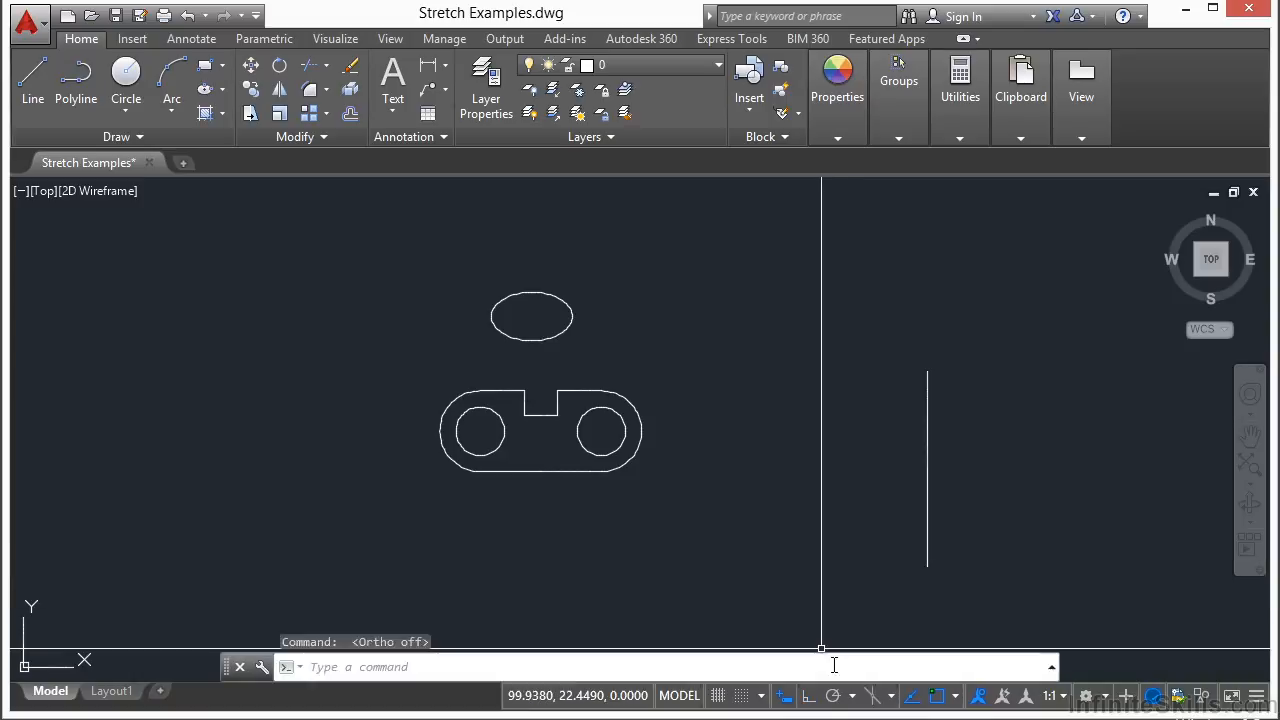
- With Ortho off, use Stretch on the fully enclosed vertical line to move it diagonally up and toward the slotted shape
{"action": "type", "text": "s"}
{"action": "key", "text": "Return"}
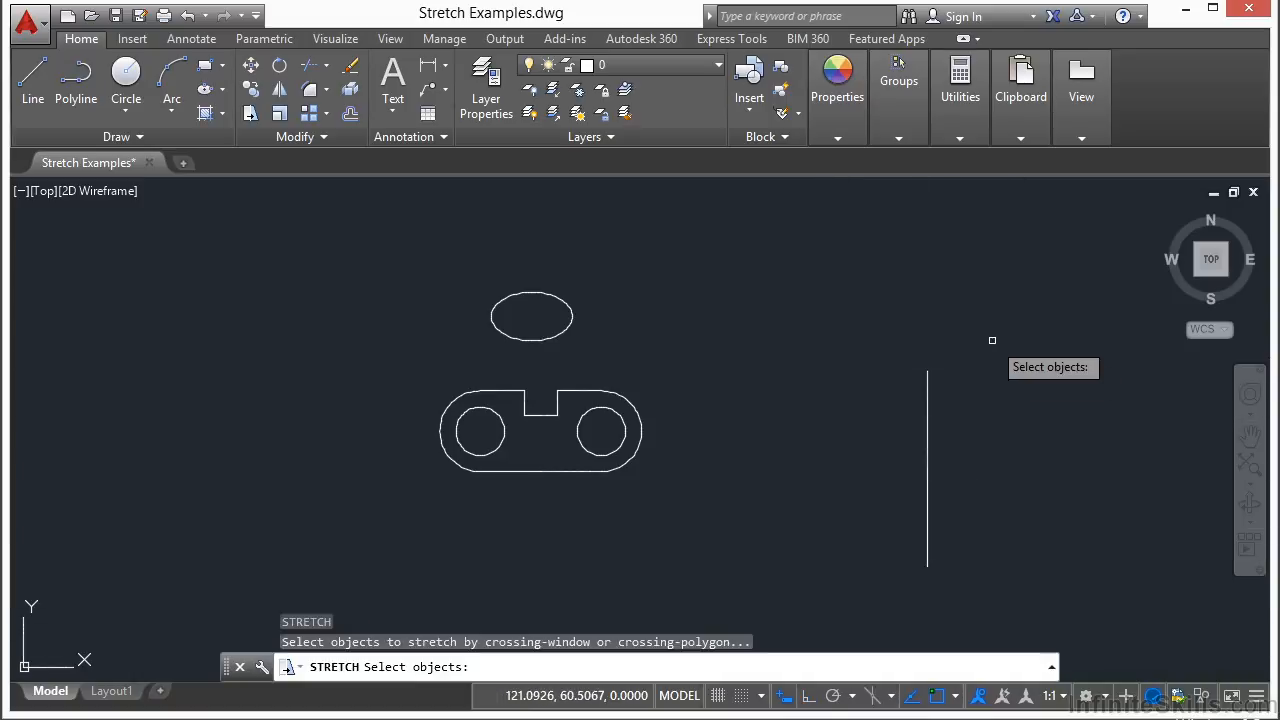
{"action": "left_click", "coordinate": [992, 332]}
{"action": "left_click", "coordinate": [862, 589]}
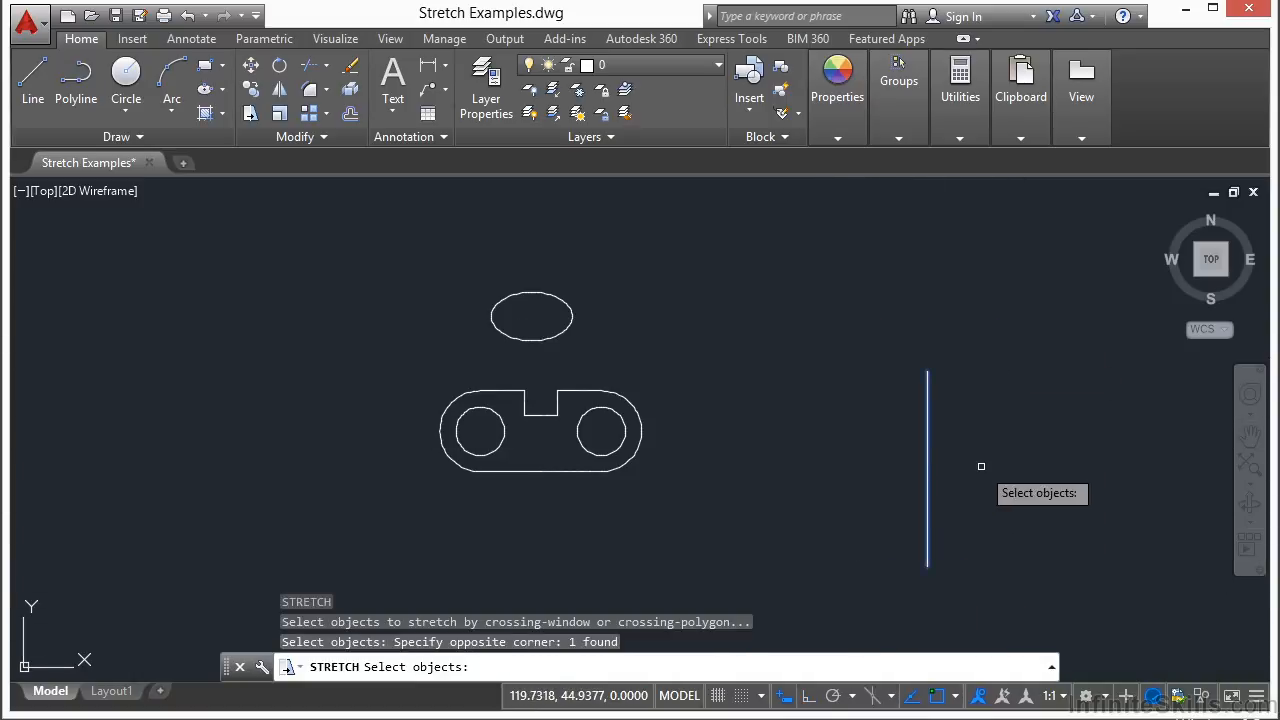
{"action": "key", "text": "Return"}
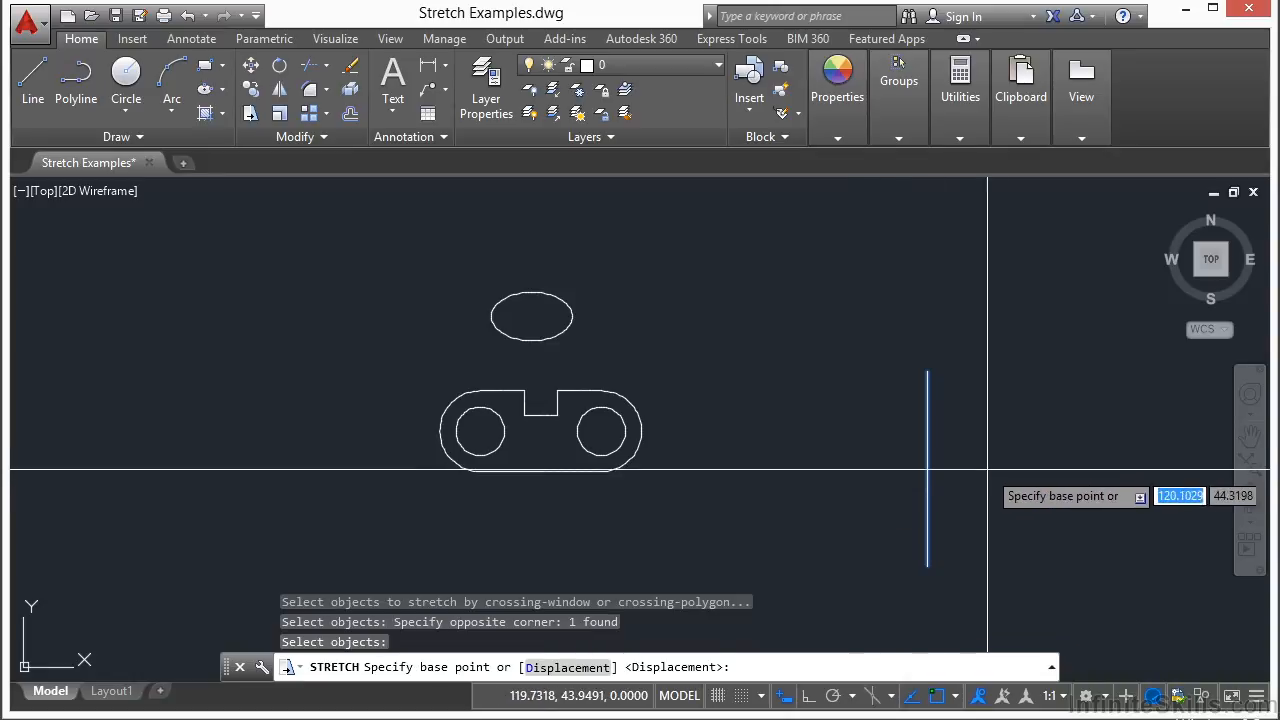
{"action": "left_click", "coordinate": [1037, 423]}
{"action": "left_click", "coordinate": [938, 297]}
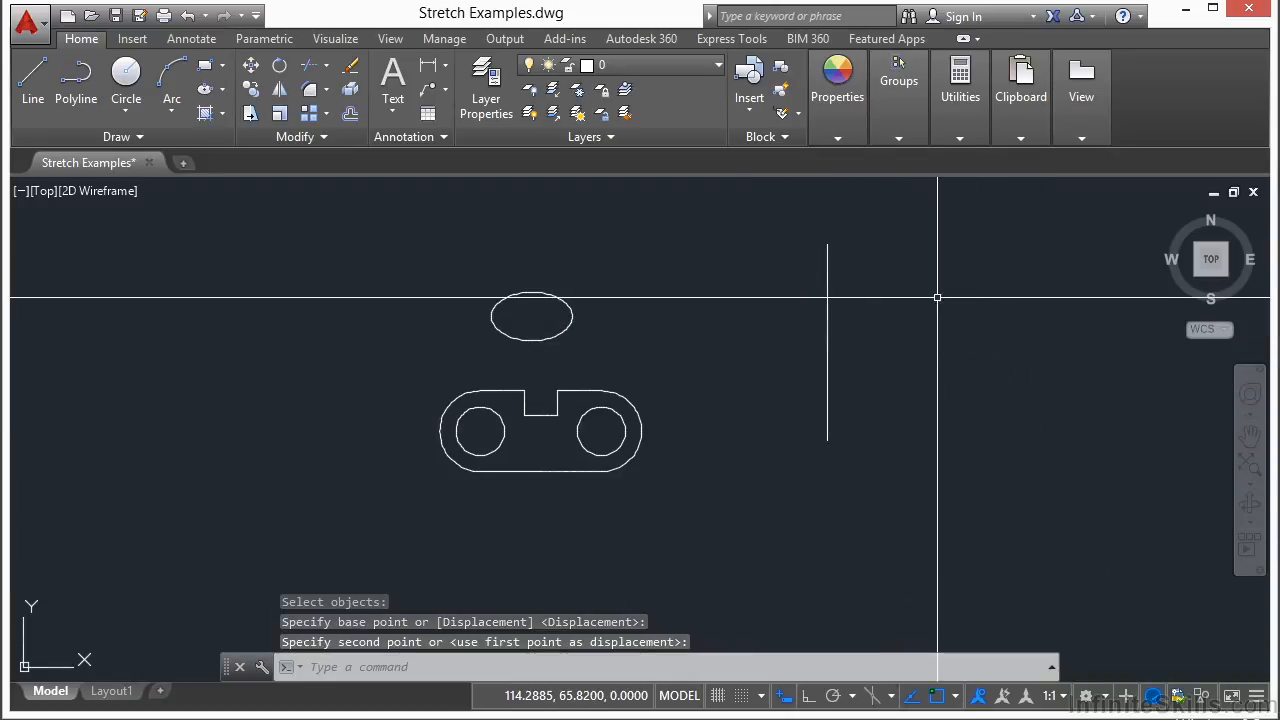
- Stretch only the line's upper endpoint diagonally down and away from the slotted shape, tilting the line
{"action": "key", "text": "Return"}
{"action": "left_click", "coordinate": [853, 225]}
{"action": "left_click", "coordinate": [796, 272]}
{"action": "key", "text": "Return"}
{"action": "left_click", "coordinate": [880, 272]}
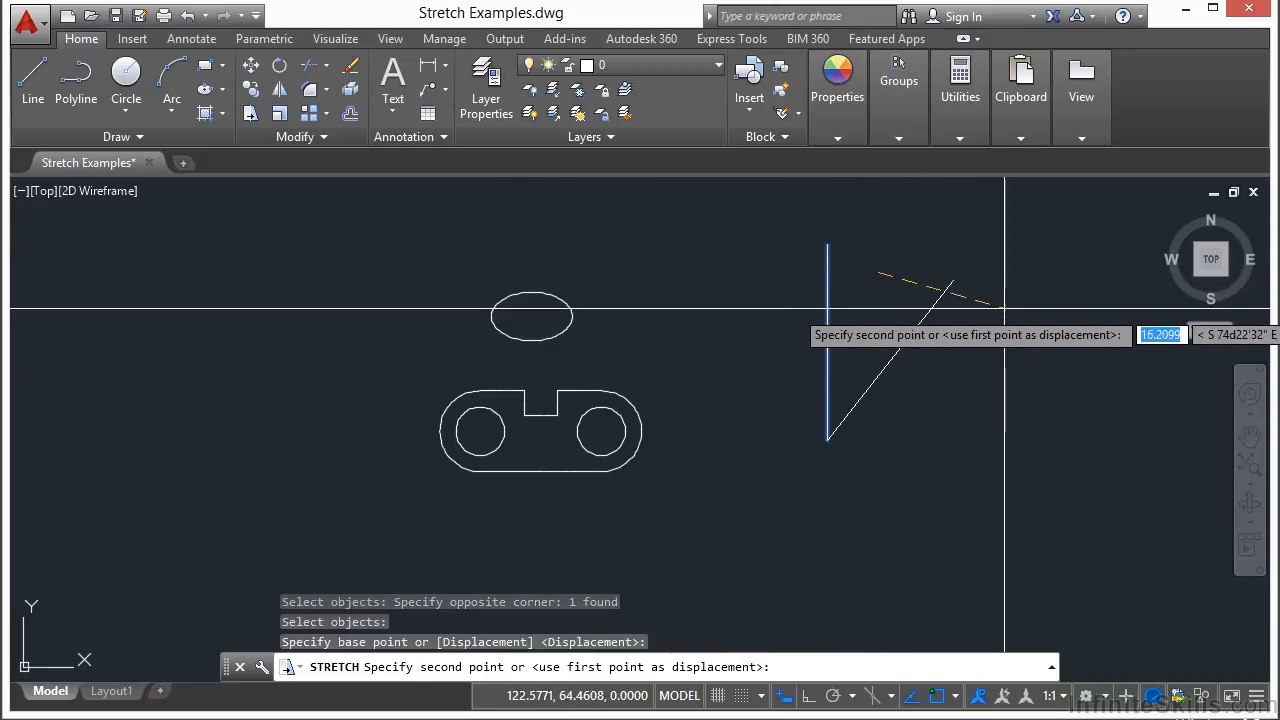
{"action": "left_click", "coordinate": [1075, 400]}
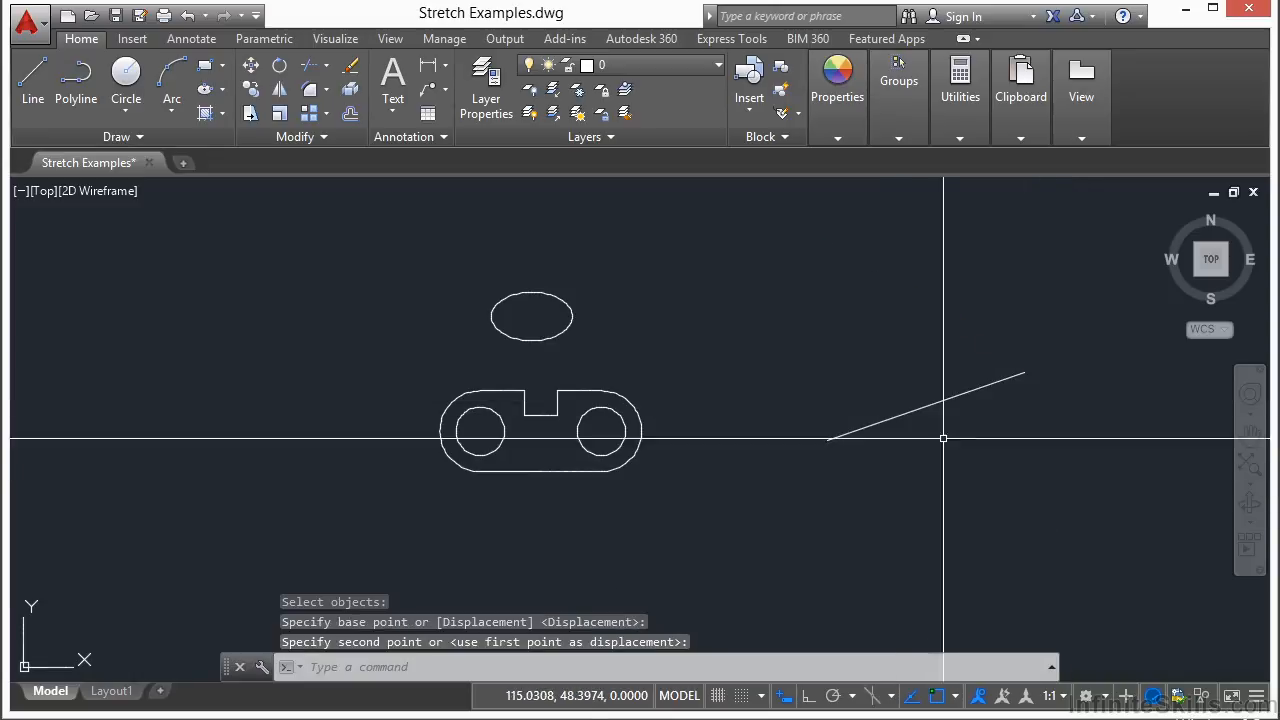
- Use Stretch on the whole slanted line to move it diagonally up and slightly toward the ellipse
{"action": "key", "text": "Return"}
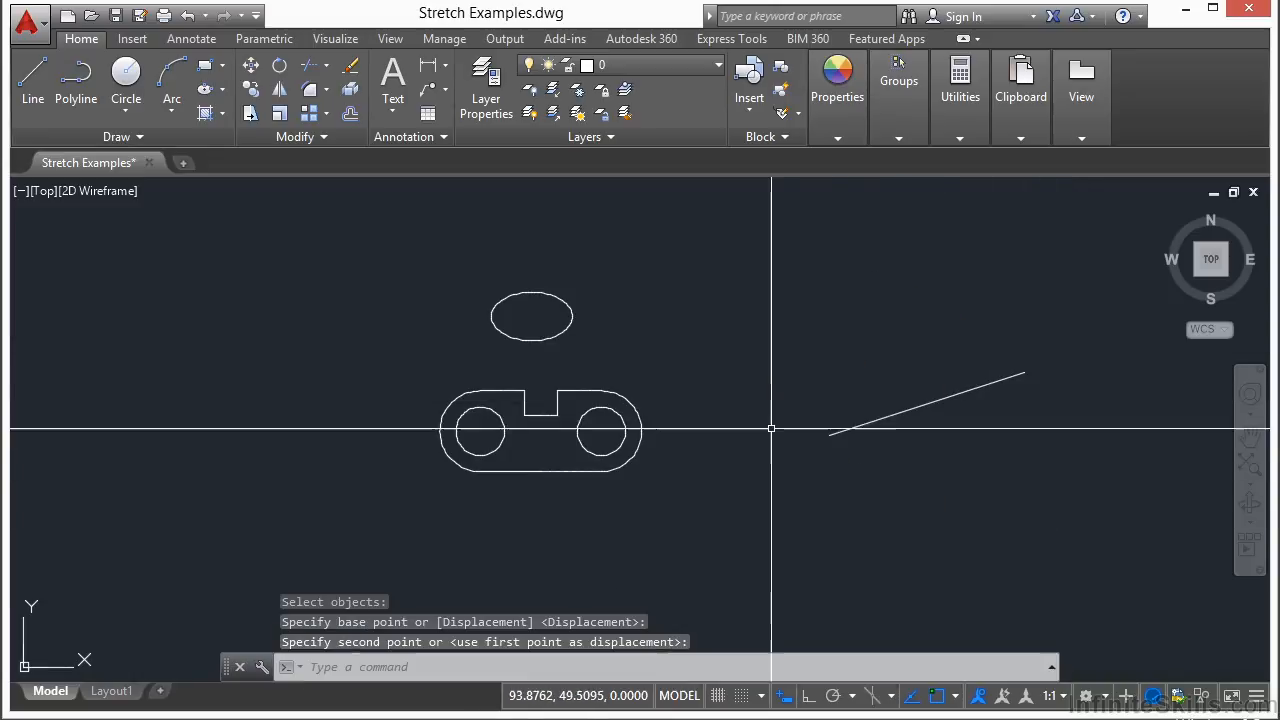
{"action": "left_click", "coordinate": [769, 418]}
{"action": "left_click", "coordinate": [1001, 335]}
{"action": "key", "text": "Return"}
{"action": "left_click", "coordinate": [932, 452]}
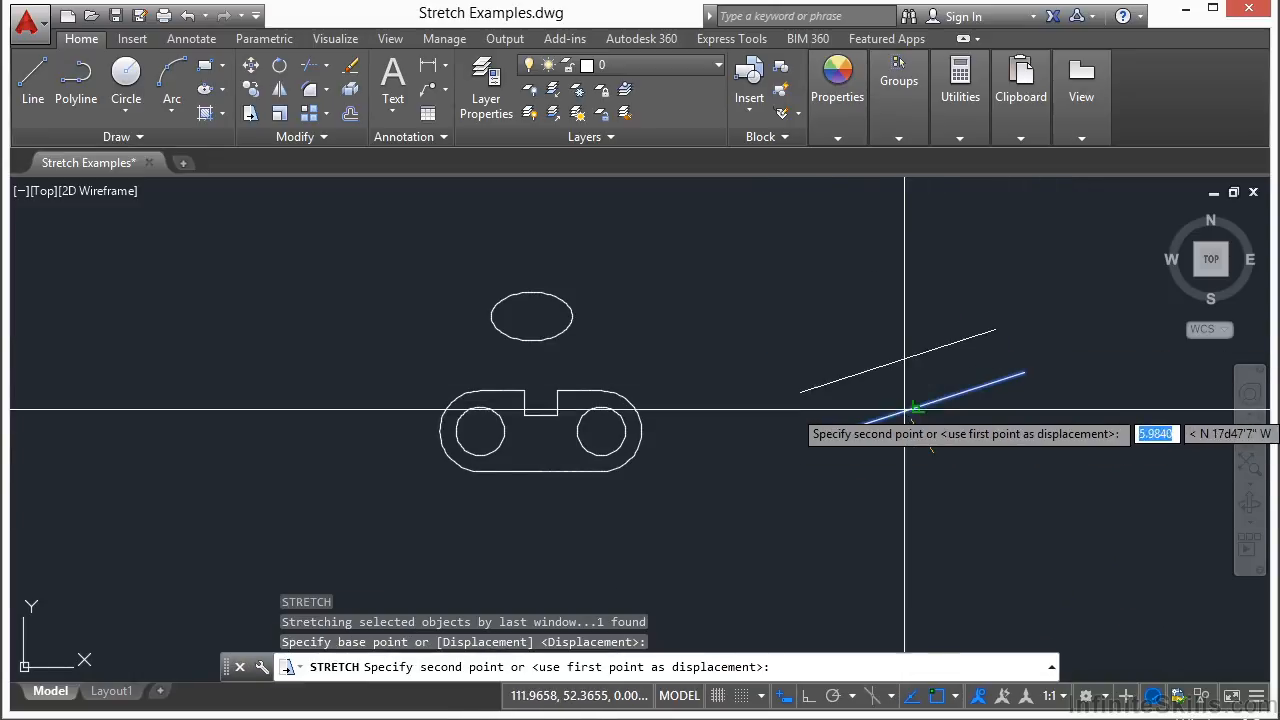
{"action": "left_click", "coordinate": [883, 364]}
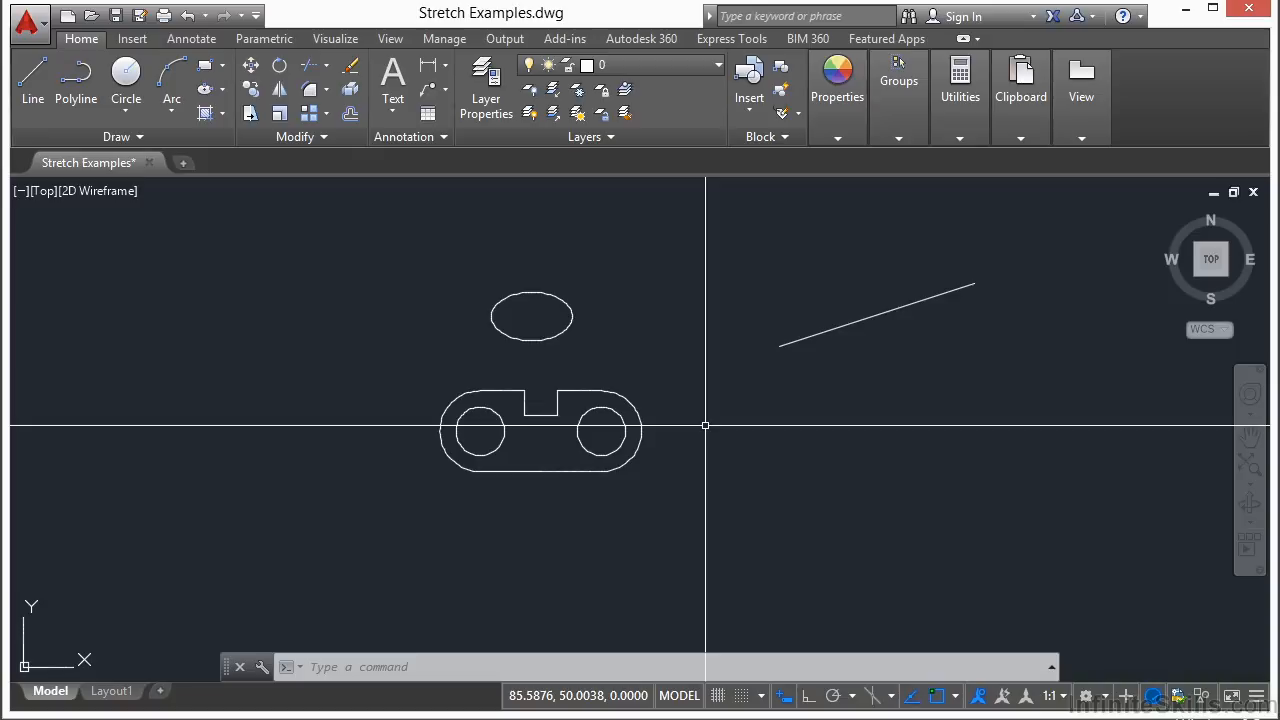
- With Ortho on, lengthen the slotted shape by stretching its right arc, right hole and adjoining edges horizontally outward
{"action": "scroll", "coordinate": [585, 437], "scroll_direction": "up", "scroll_amount": 2}
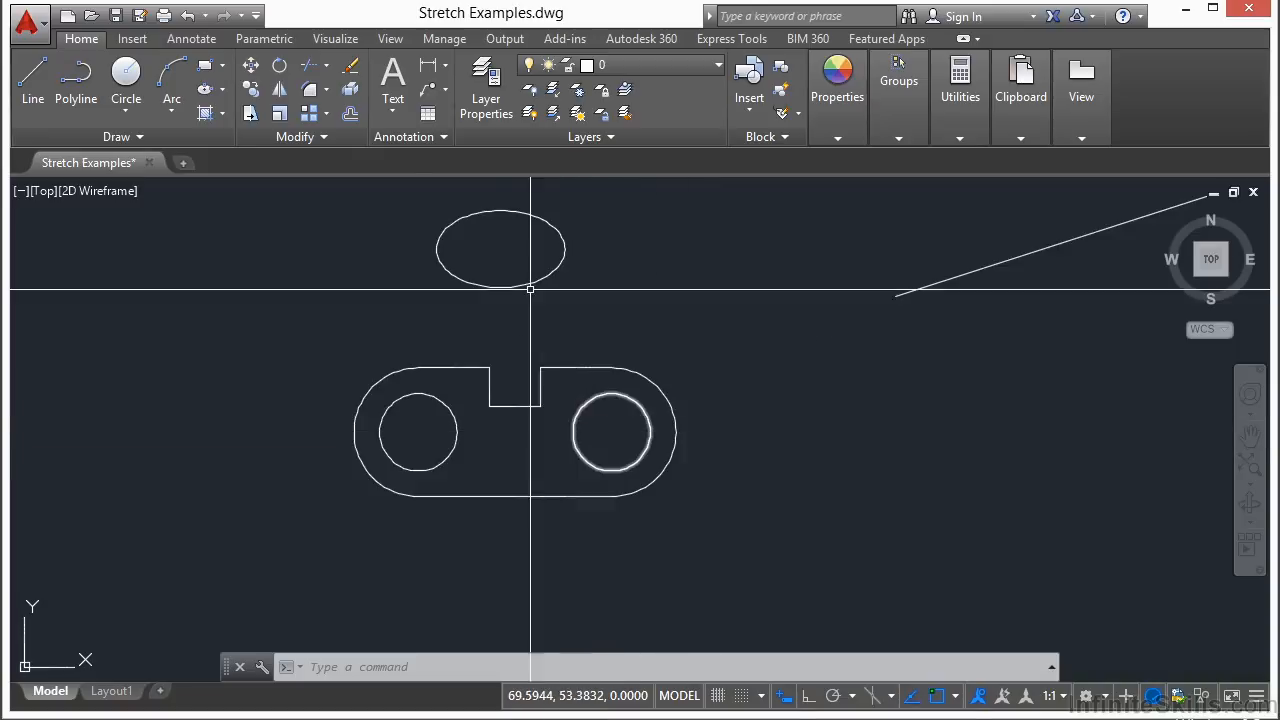
{"action": "left_click", "coordinate": [250, 112]}
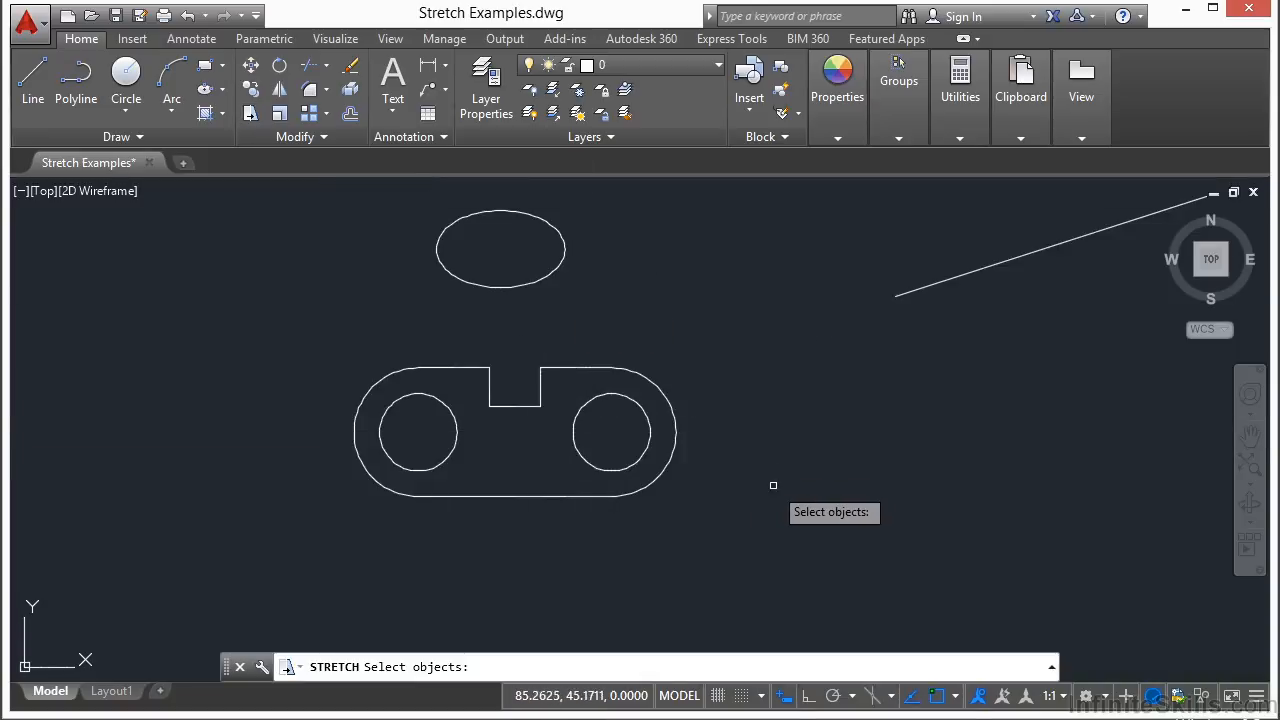
{"action": "scroll", "coordinate": [694, 379], "scroll_direction": "up", "scroll_amount": 2}
{"action": "left_click", "coordinate": [815, 238]}
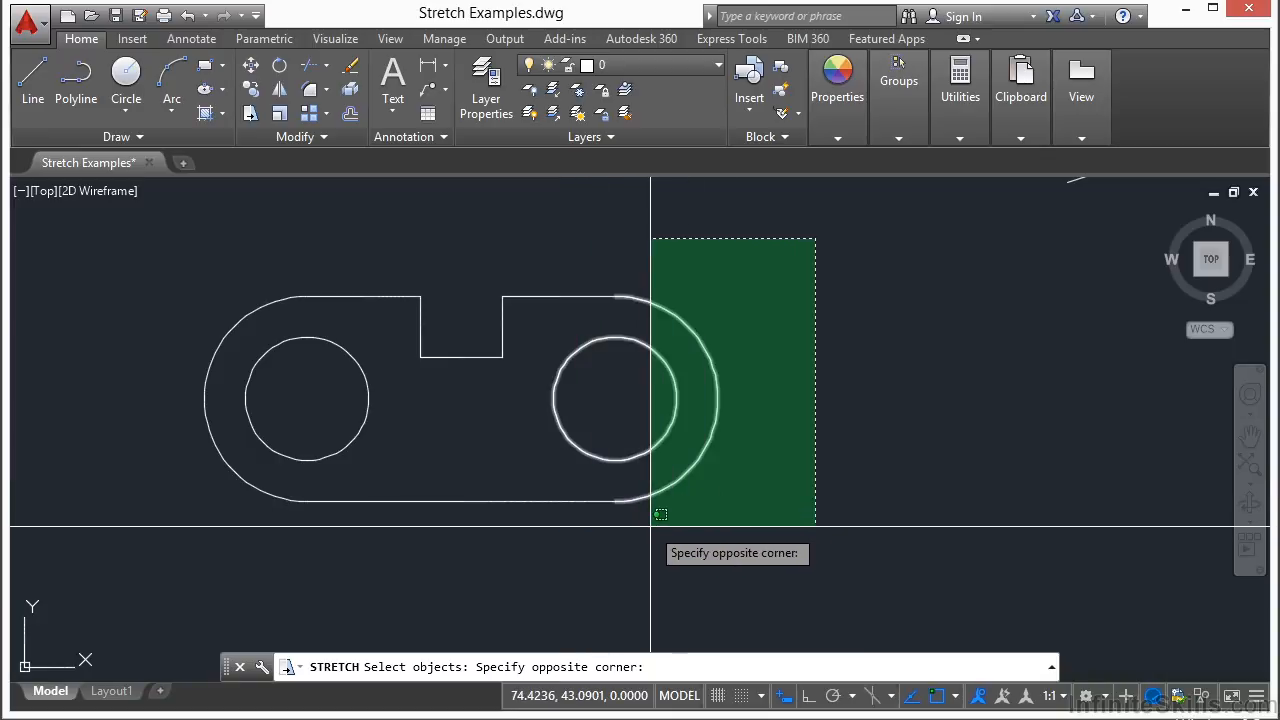
{"action": "left_click", "coordinate": [604, 518]}
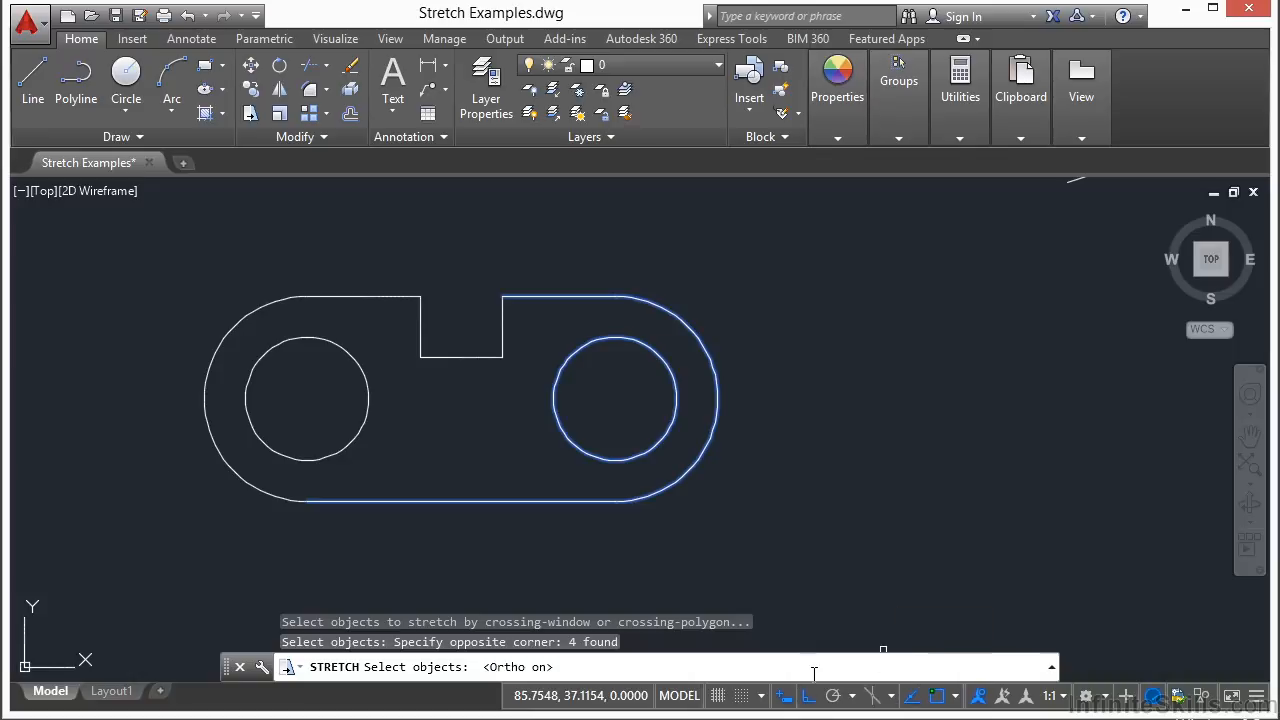
{"action": "key", "text": "Return"}
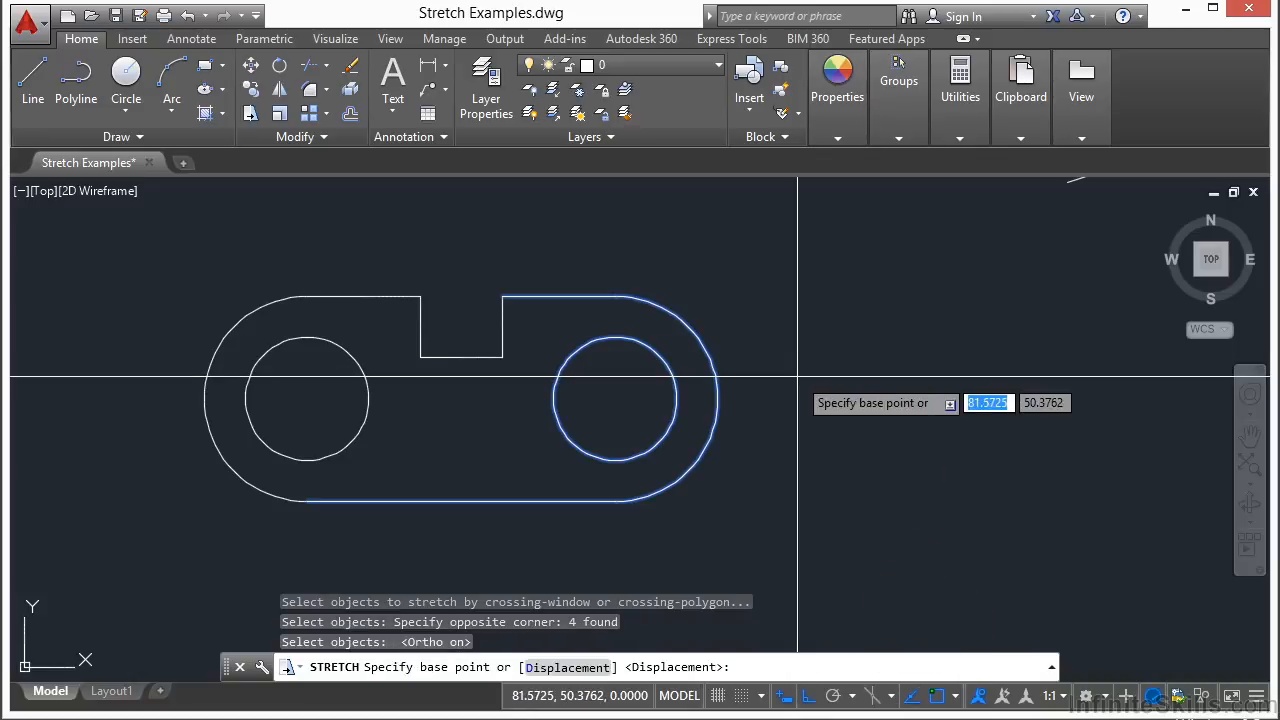
{"action": "left_click", "coordinate": [787, 533]}
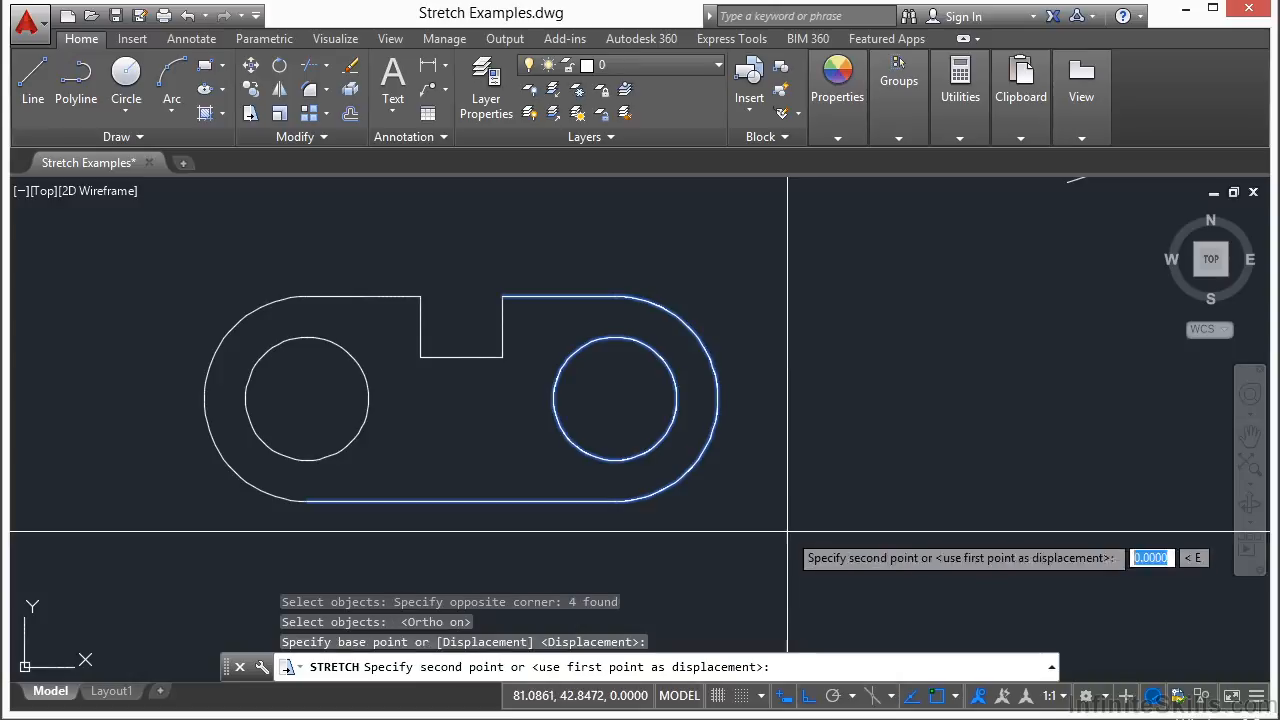
{"action": "left_click", "coordinate": [979, 521]}
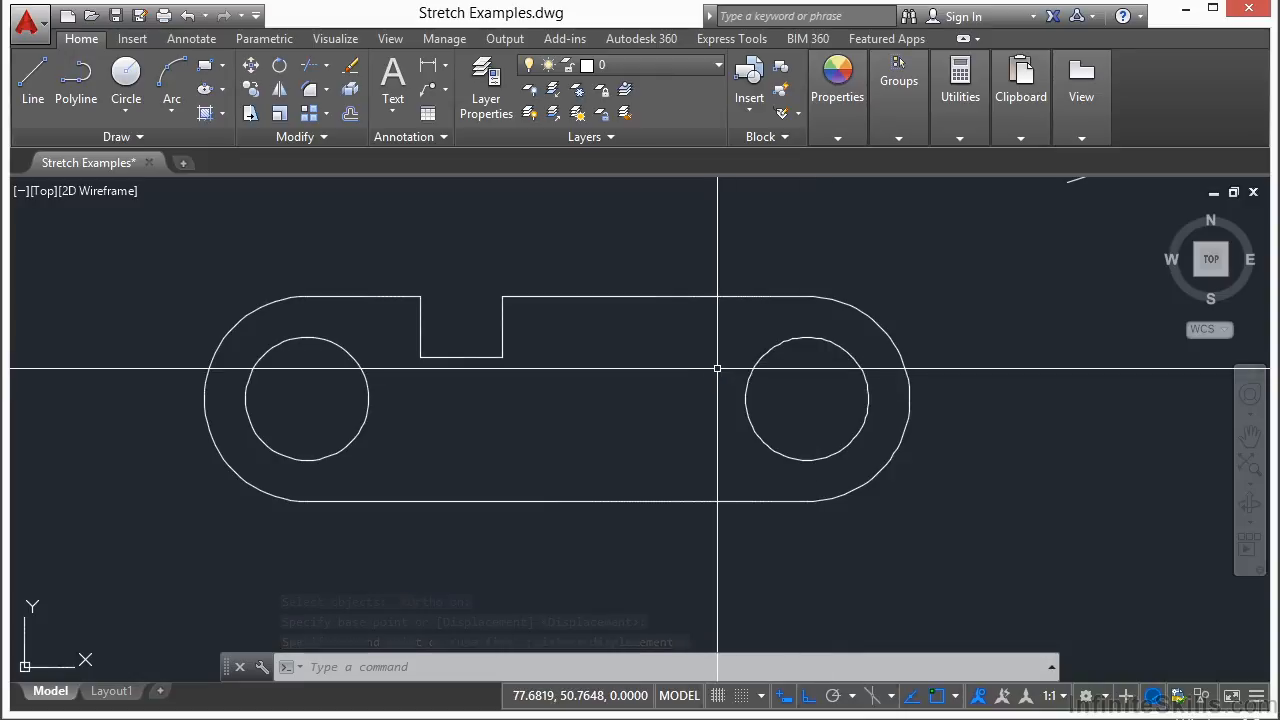
- Try stretching the right arc, right hole and adjoining edges horizontally past the slotted shape's left end, and undo the stretch
{"action": "mouse_move", "coordinate": [717, 368]}
{"action": "middle_mouse_down"}
{"action": "mouse_move", "coordinate": [629, 337]}
{"action": "mouse_move", "coordinate": [632, 322]}
{"action": "middle_mouse_up"}
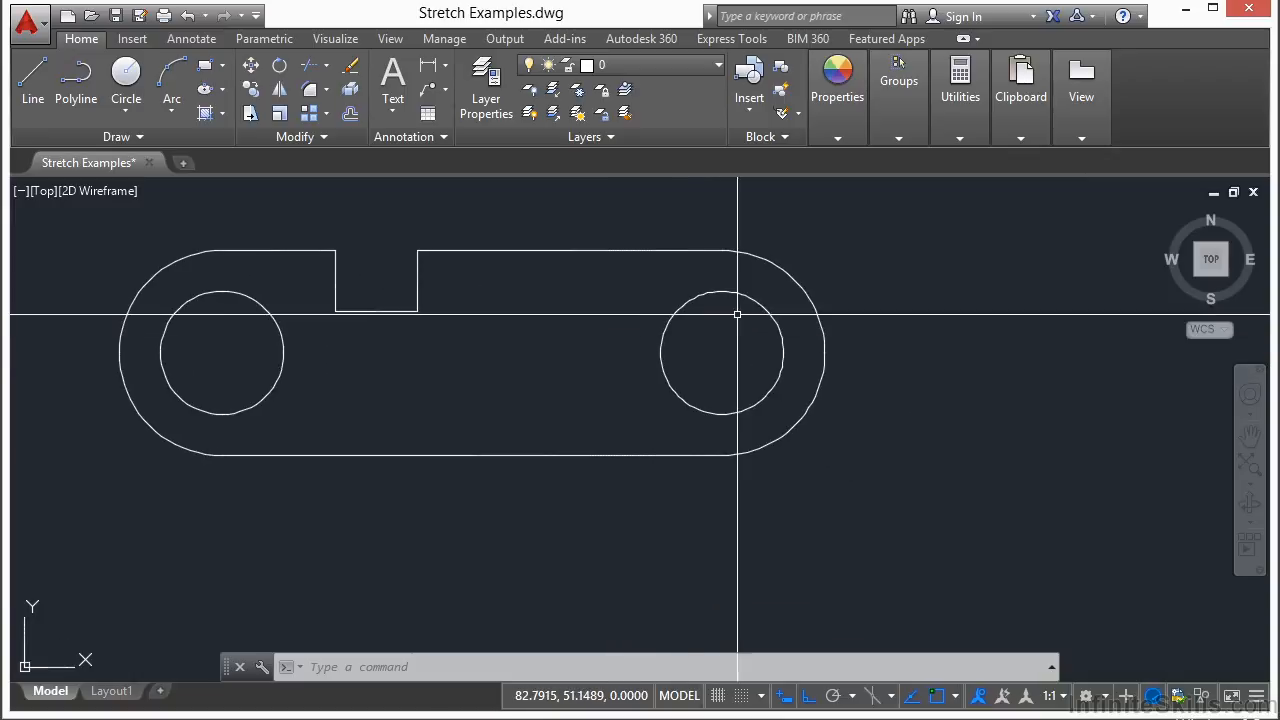
{"action": "type", "text": "s"}
{"action": "key", "text": "Return"}
{"action": "left_click", "coordinate": [905, 210]}
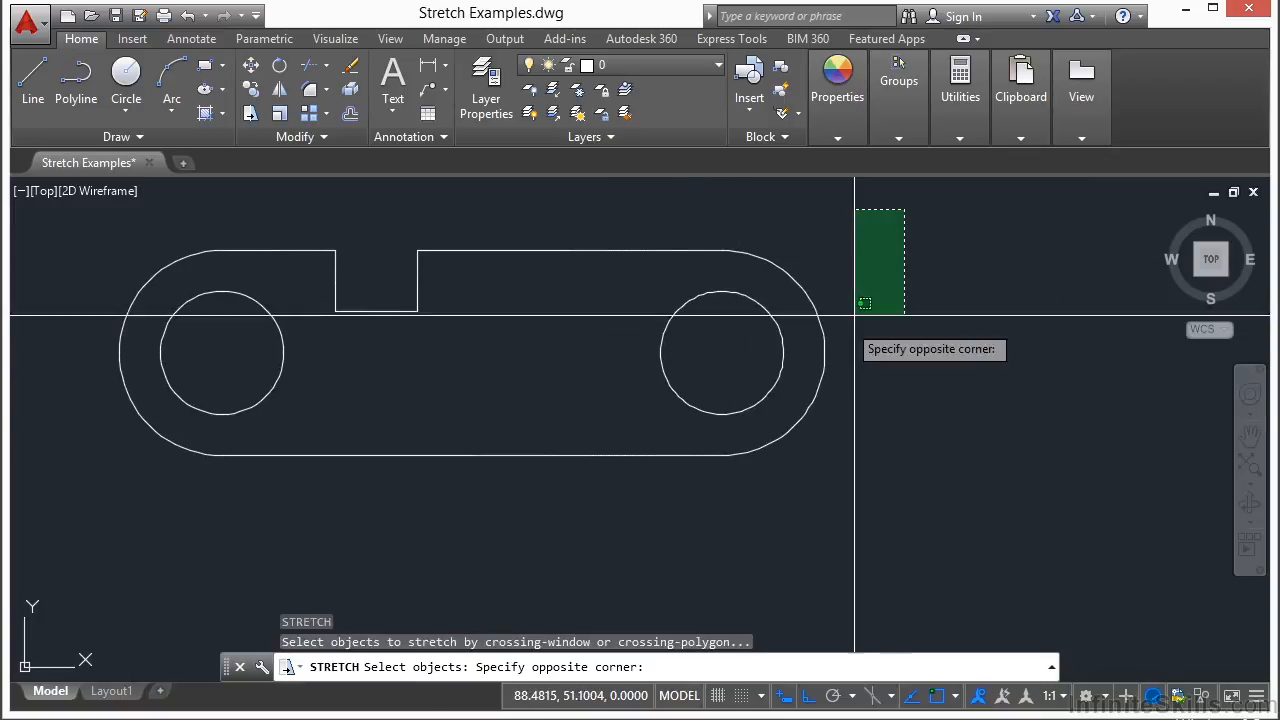
{"action": "left_click", "coordinate": [650, 507]}
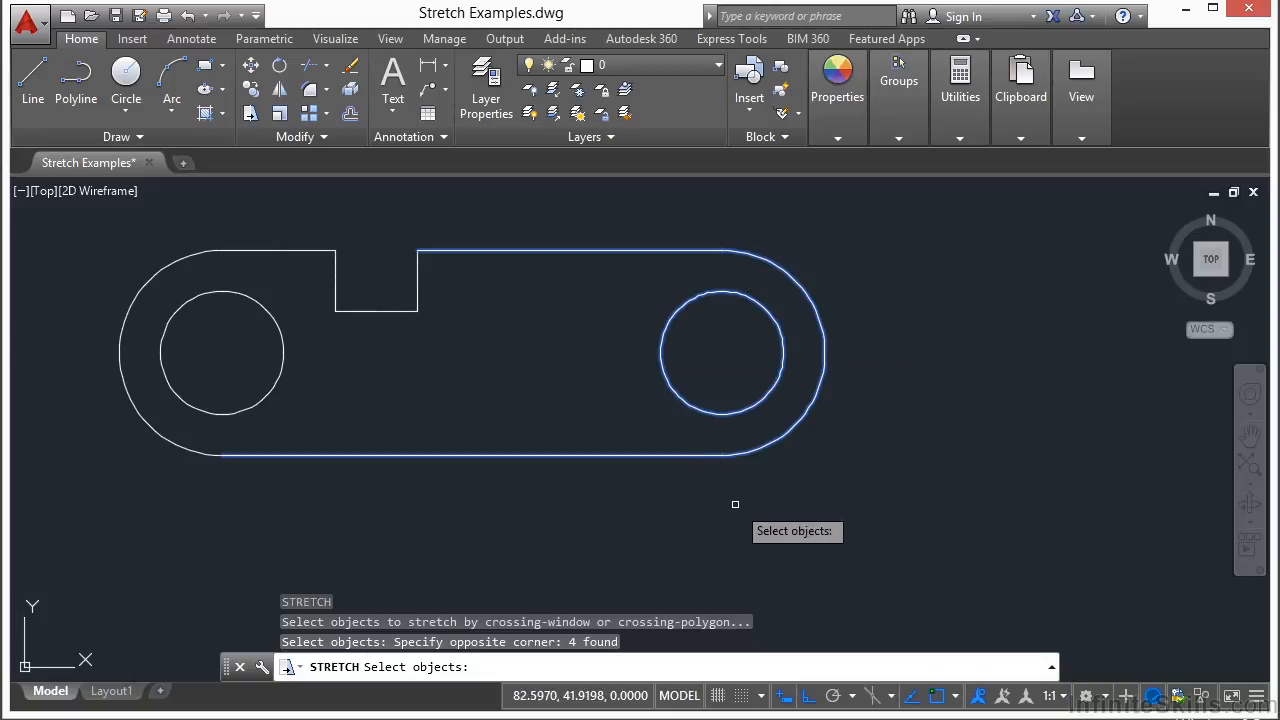
{"action": "key", "text": "Return"}
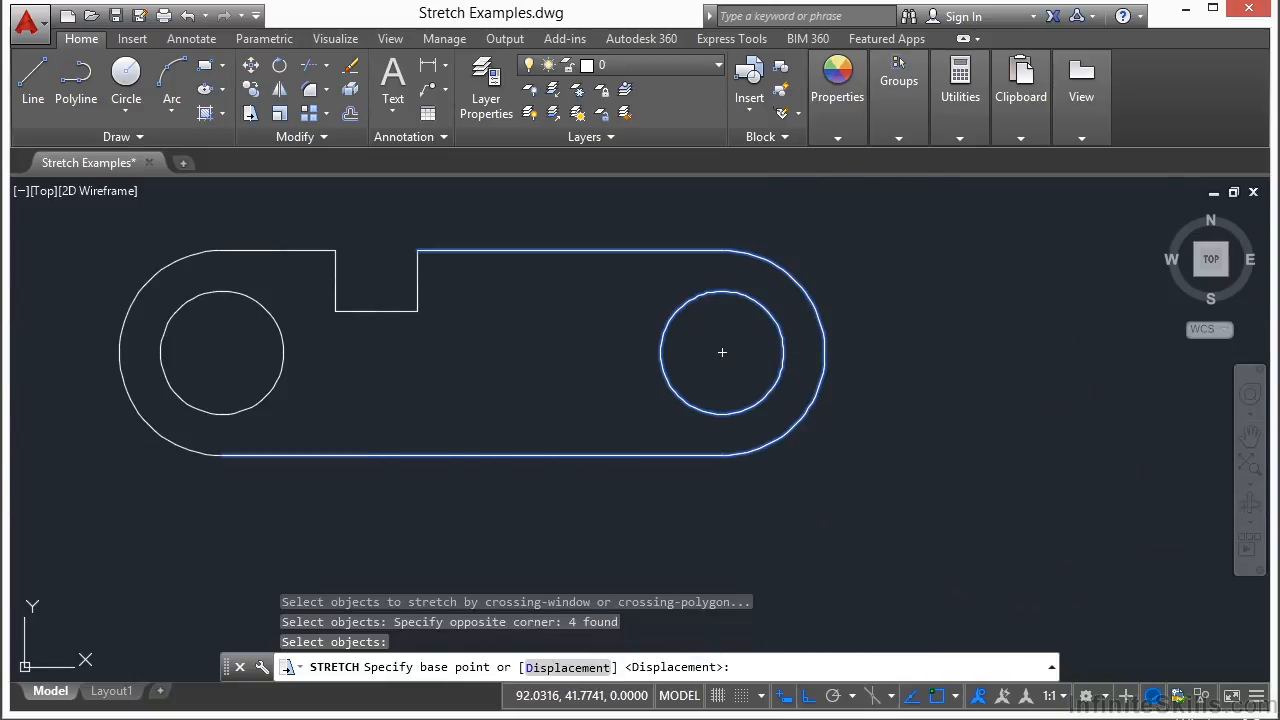
{"action": "left_click", "coordinate": [928, 507]}
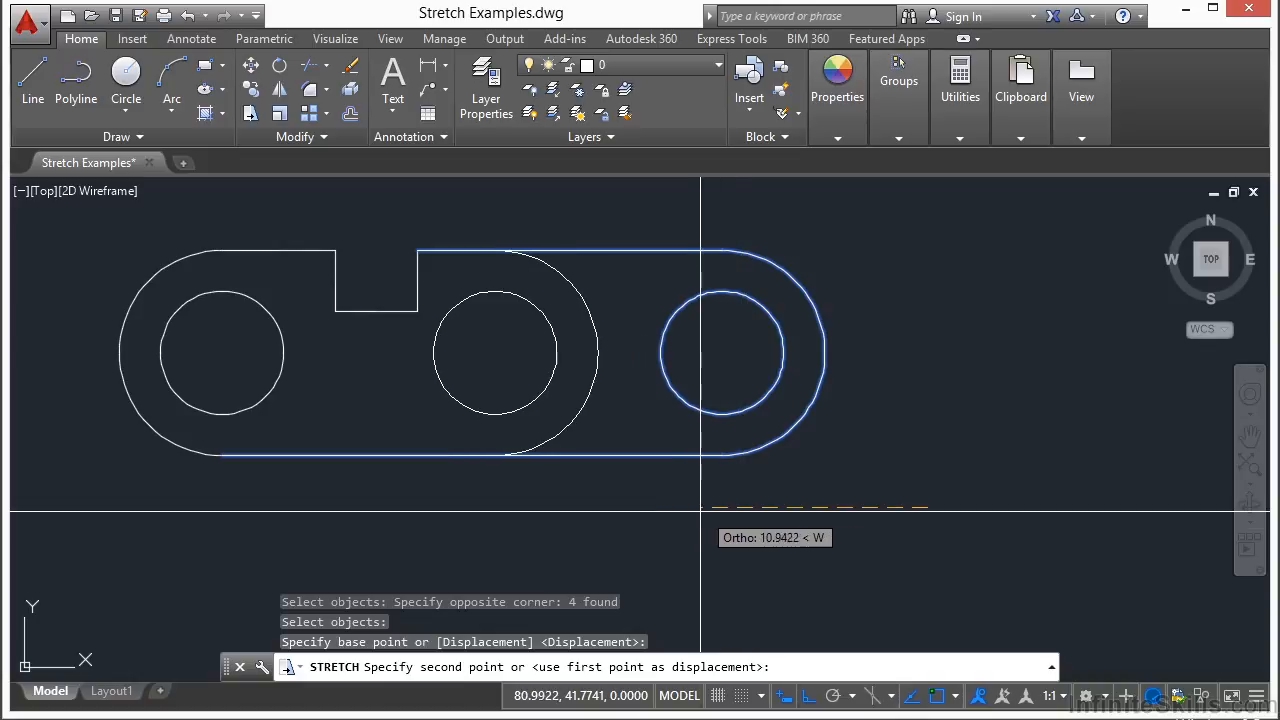
{"action": "middle_click_drag", "start_coordinate": [520, 481], "coordinate": [1033, 490]}
{"action": "left_click", "coordinate": [480, 437]}
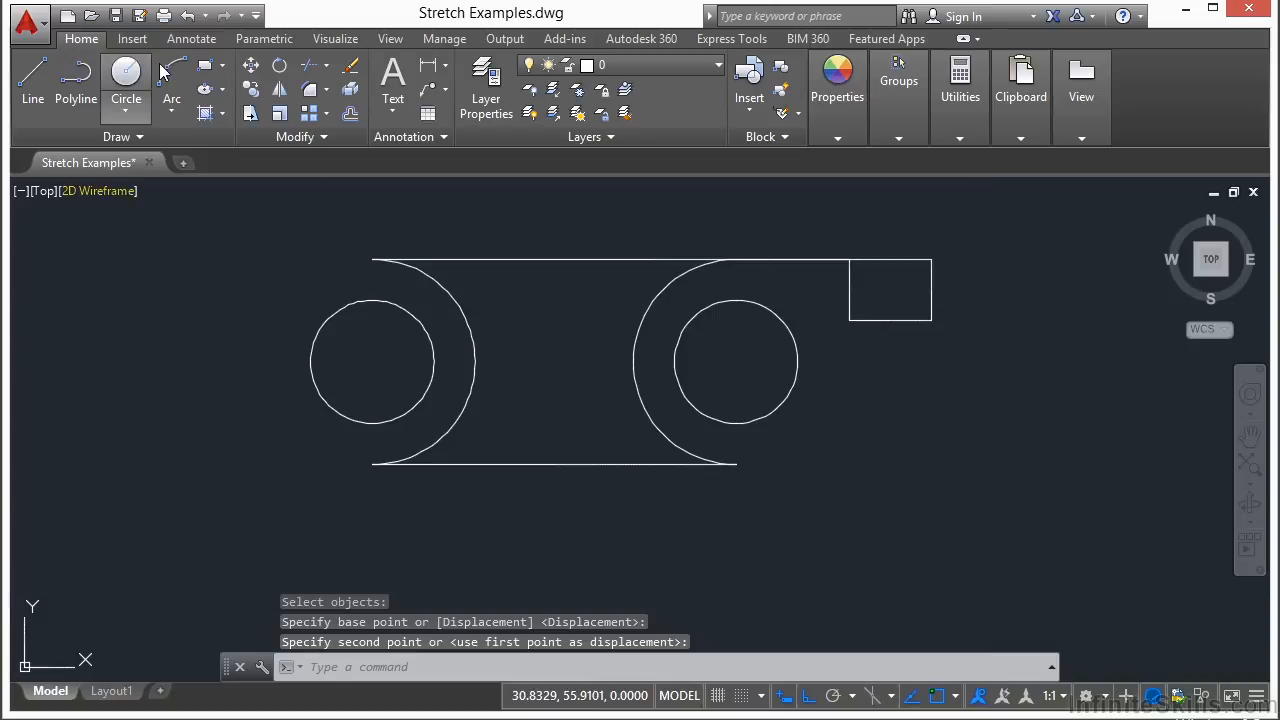
{"action": "left_click", "coordinate": [187, 15]}
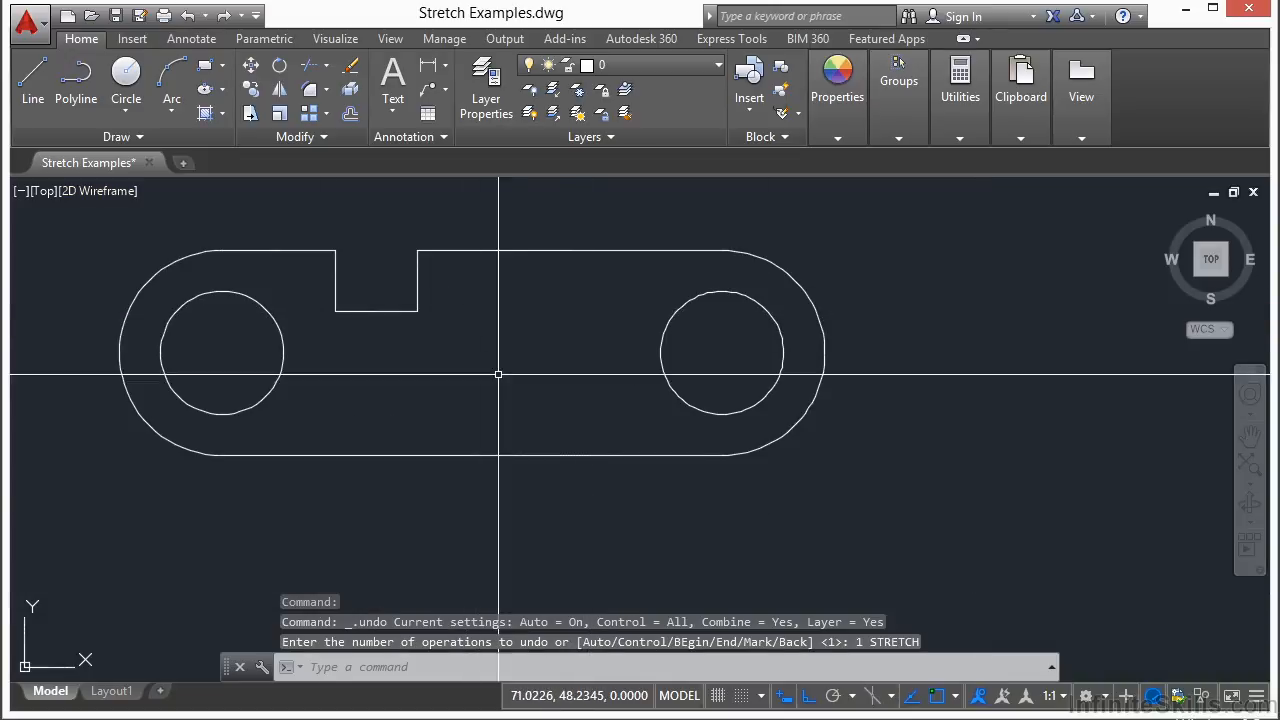
- Lengthen the slotted shape by stretching its right arc and adjoining edges horizontally outward, excluding the right hole from the selection
{"action": "type", "text": "s"}
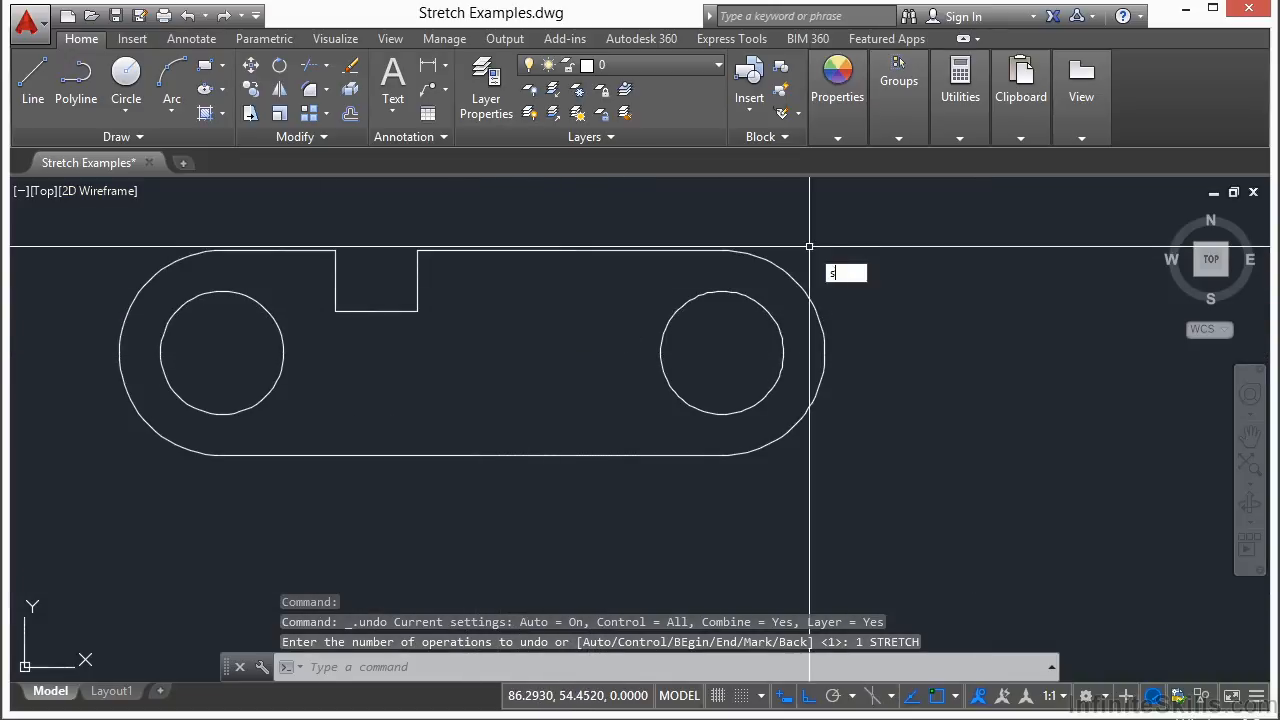
{"action": "key", "text": "Return"}
{"action": "left_click", "coordinate": [907, 210]}
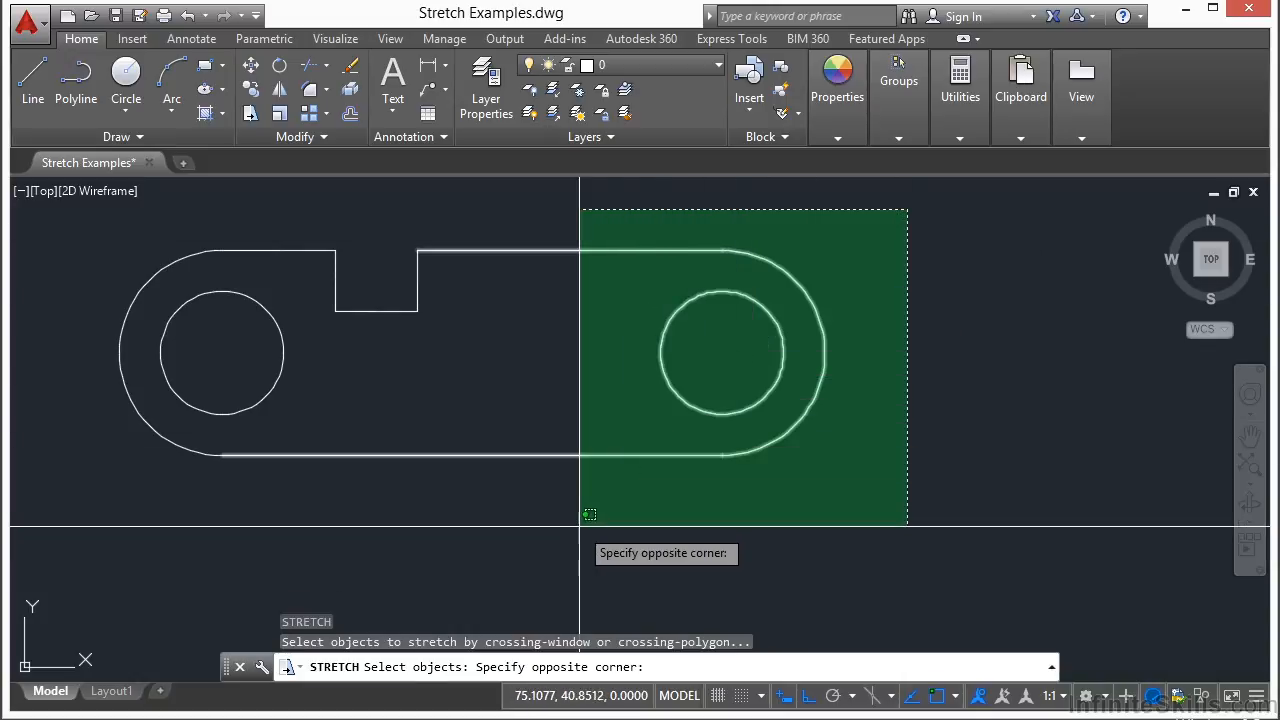
{"action": "left_click", "coordinate": [661, 451]}
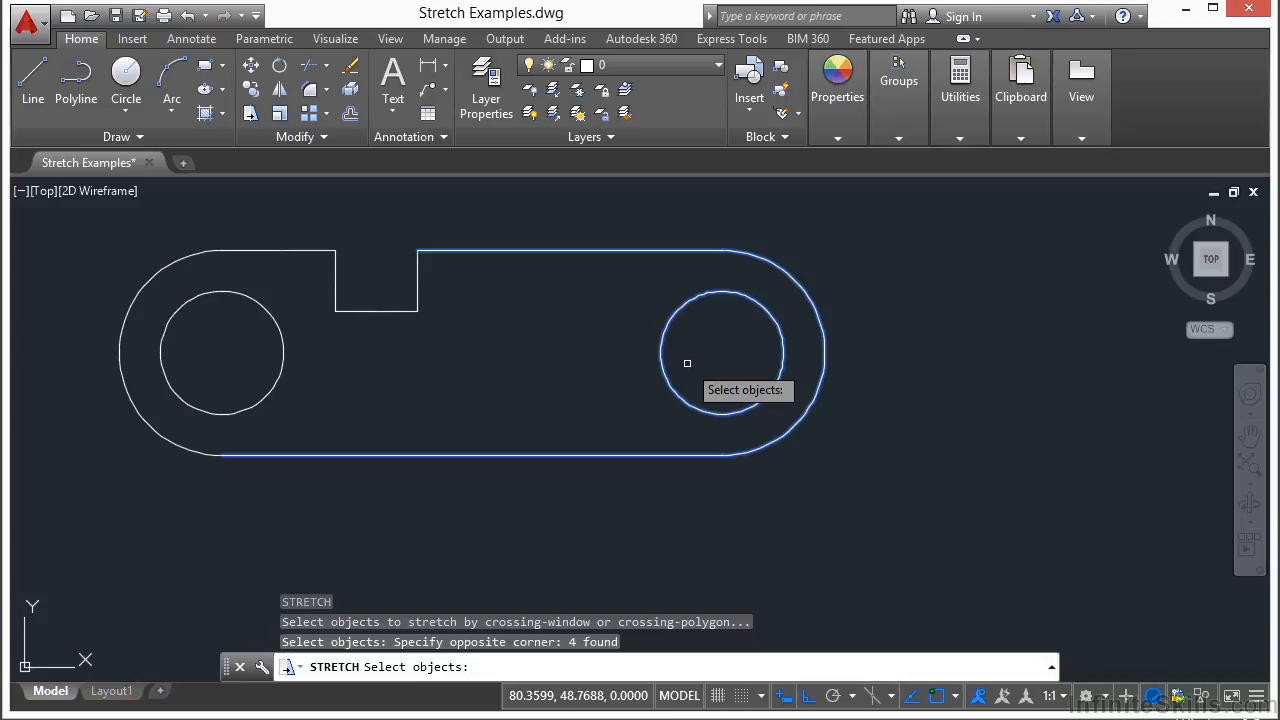
{"action": "left_click", "coordinate": [666, 385], "text": "shift"}
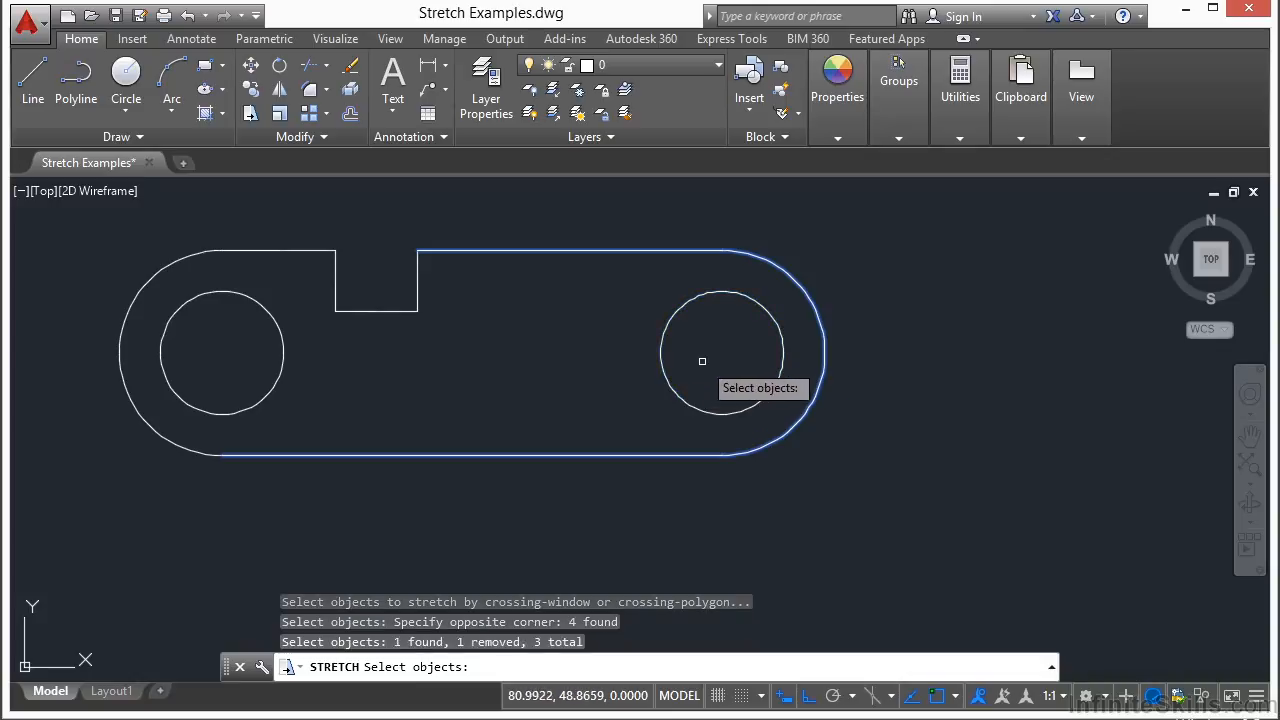
{"action": "key", "text": "Return"}
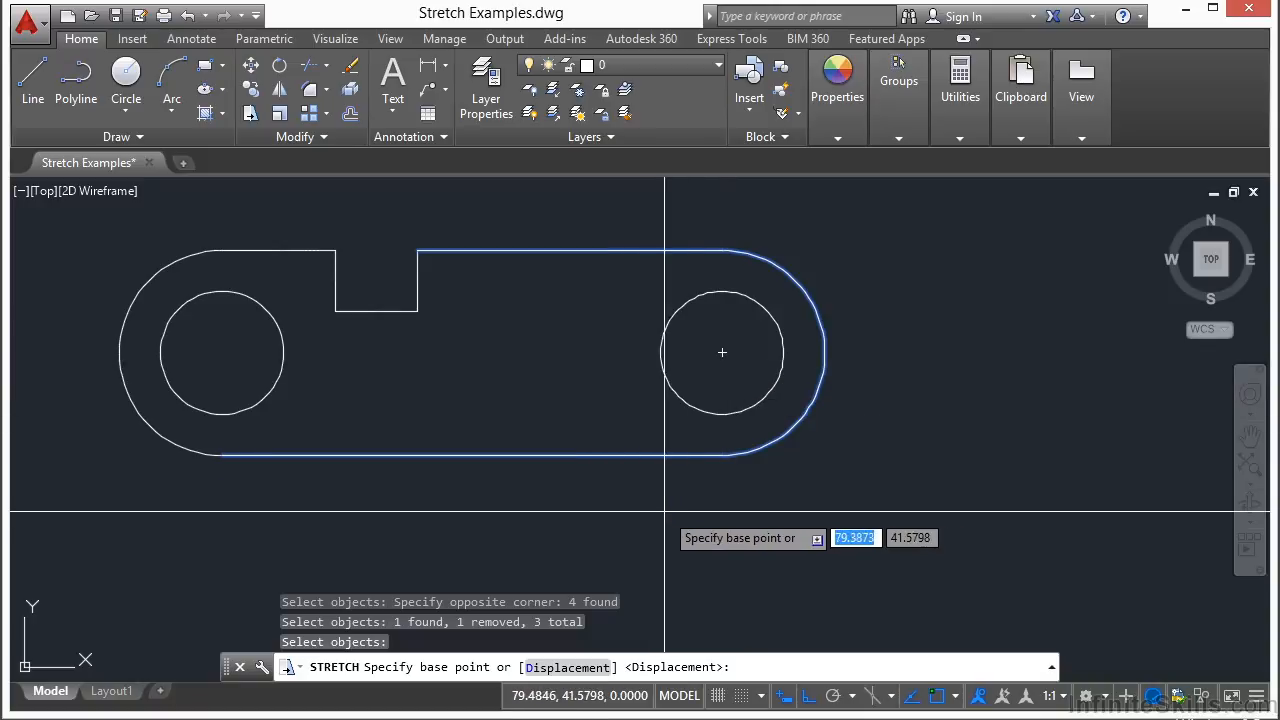
{"action": "left_click", "coordinate": [629, 509]}
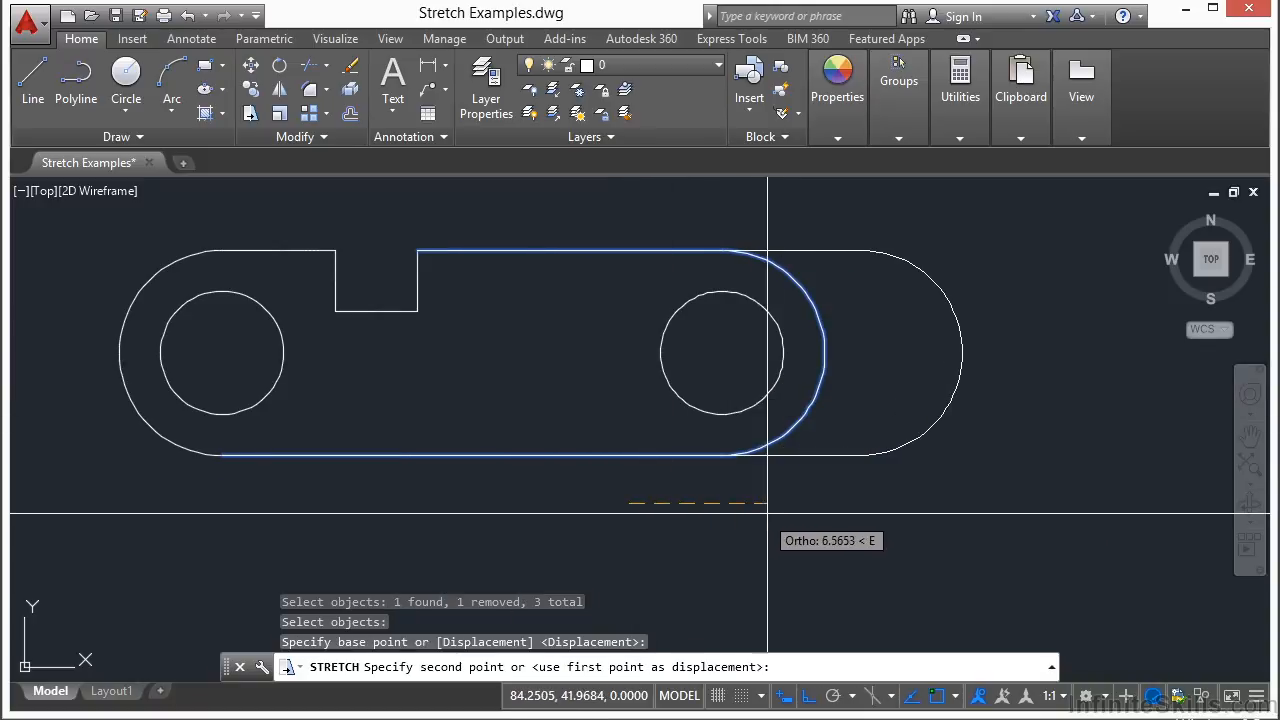
{"action": "left_click", "coordinate": [799, 509]}
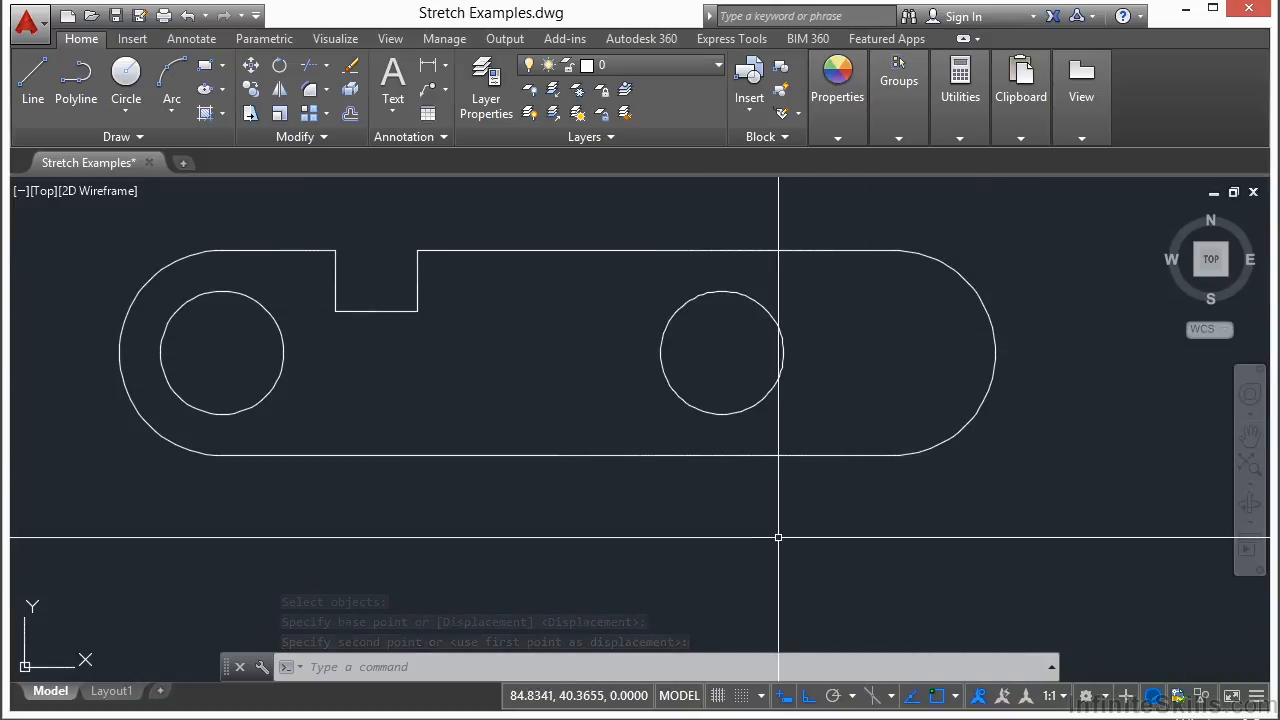
- Use Stretch with a crossing window around the whole notch to shift it horizontally toward the right hole
{"action": "type", "text": "s"}
{"action": "key", "text": "Return"}
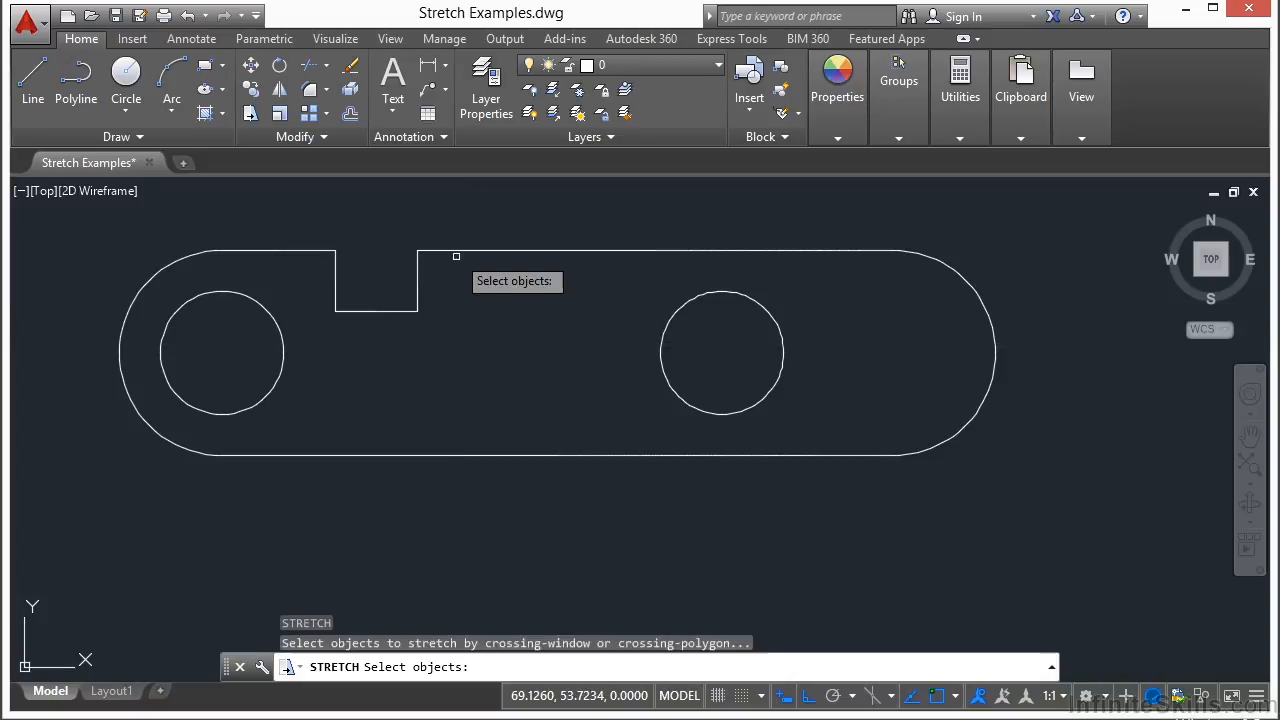
{"action": "left_click", "coordinate": [457, 223]}
{"action": "left_click", "coordinate": [320, 338]}
{"action": "left_click", "coordinate": [338, 345]}
{"action": "left_click", "coordinate": [474, 342]}
- Deepen the notch by stretching its bottom edge vertically downward
{"action": "key", "text": "Return"}
{"action": "left_click", "coordinate": [590, 293]}
{"action": "left_click", "coordinate": [449, 346]}
{"action": "key", "text": "Return"}
{"action": "left_click", "coordinate": [473, 250]}
{"action": "left_click", "coordinate": [473, 311]}
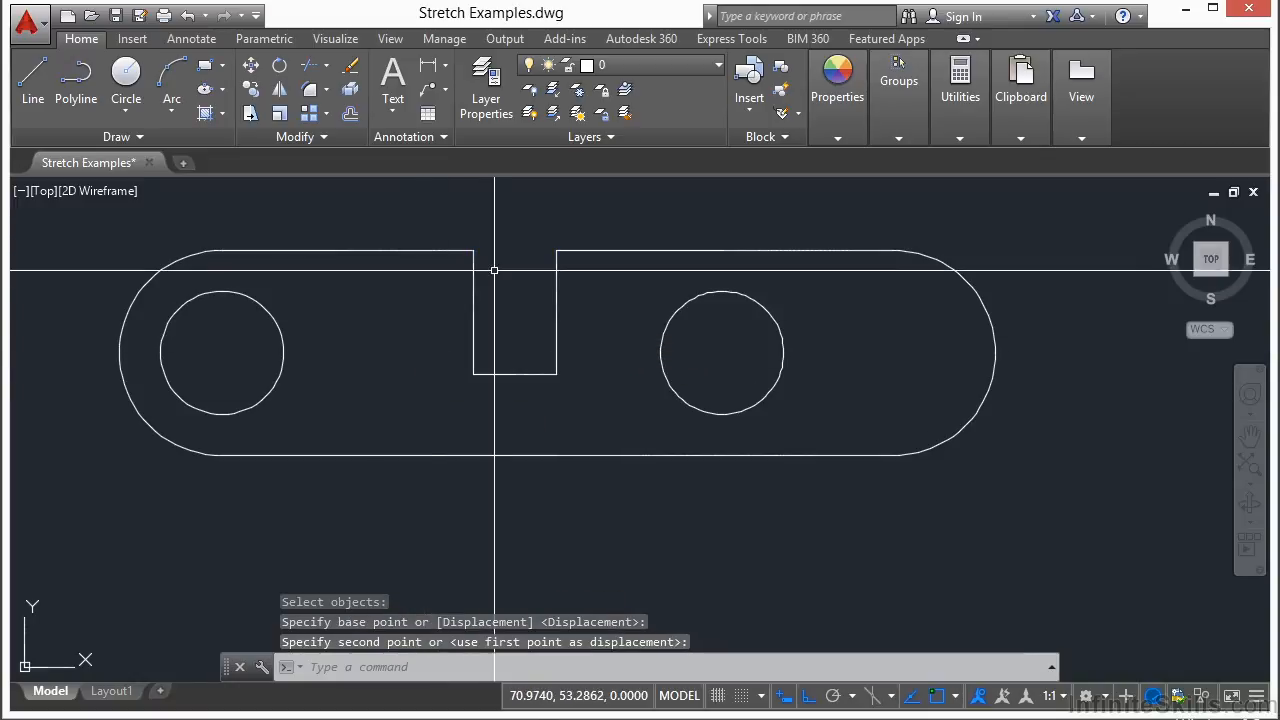
- Widen the notch by stretching its left side horizontally toward the left hole
{"action": "key", "text": "Return"}
{"action": "left_click", "coordinate": [498, 222]}
{"action": "left_click", "coordinate": [449, 412]}
{"action": "key", "text": "Return"}
{"action": "left_click", "coordinate": [496, 405]}
{"action": "left_click", "coordinate": [396, 403]}
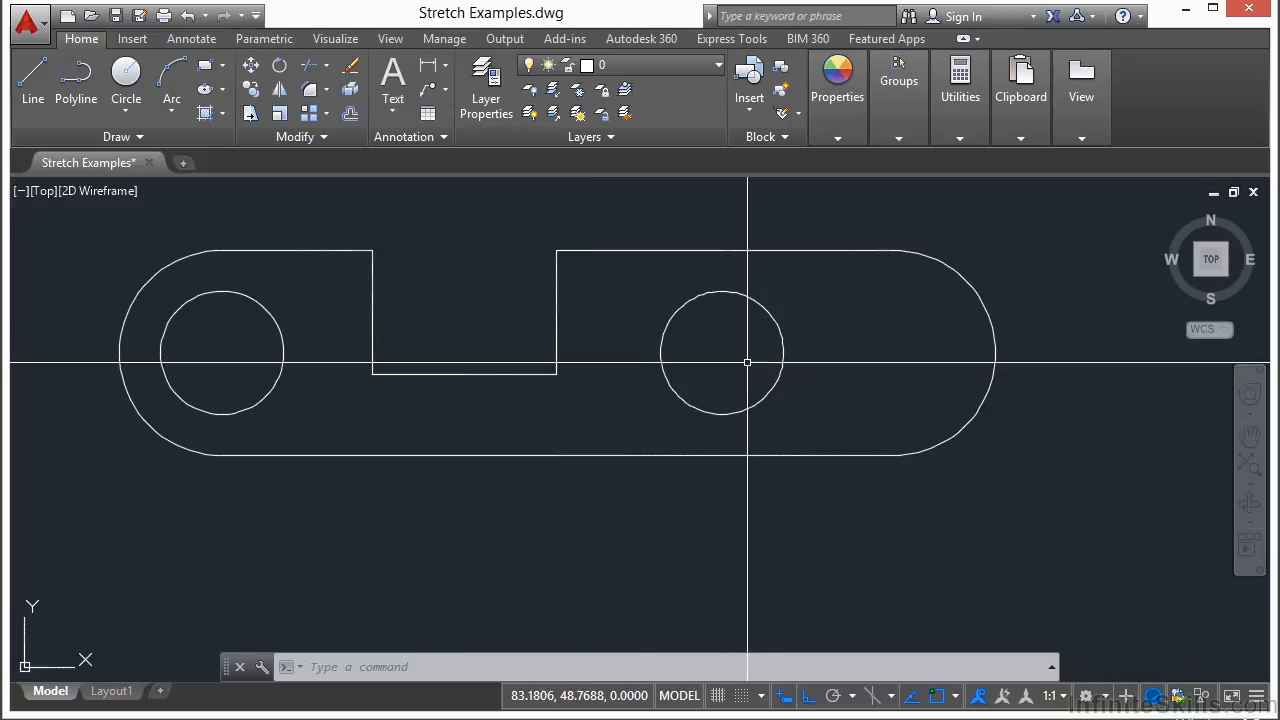
- Use Stretch on the right hole to move it horizontally toward the right arc
{"action": "type", "text": "s"}
{"action": "key", "text": "Return"}
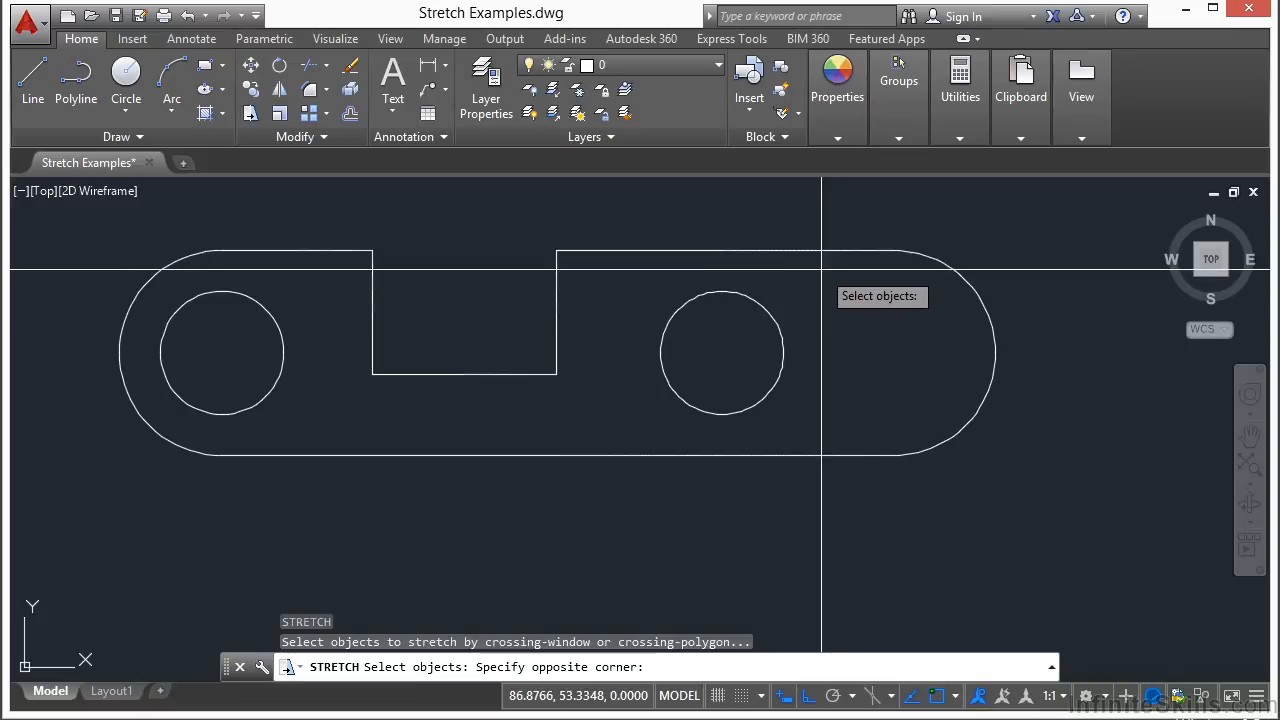
{"action": "left_click", "coordinate": [714, 440]}
{"action": "left_click", "coordinate": [810, 372]}
{"action": "left_click", "coordinate": [903, 374]}
- Try to stretch the right hole horizontally with a crossing window that catches only its edge, not its center
{"action": "key", "text": "Return"}
{"action": "left_click", "coordinate": [898, 301]}
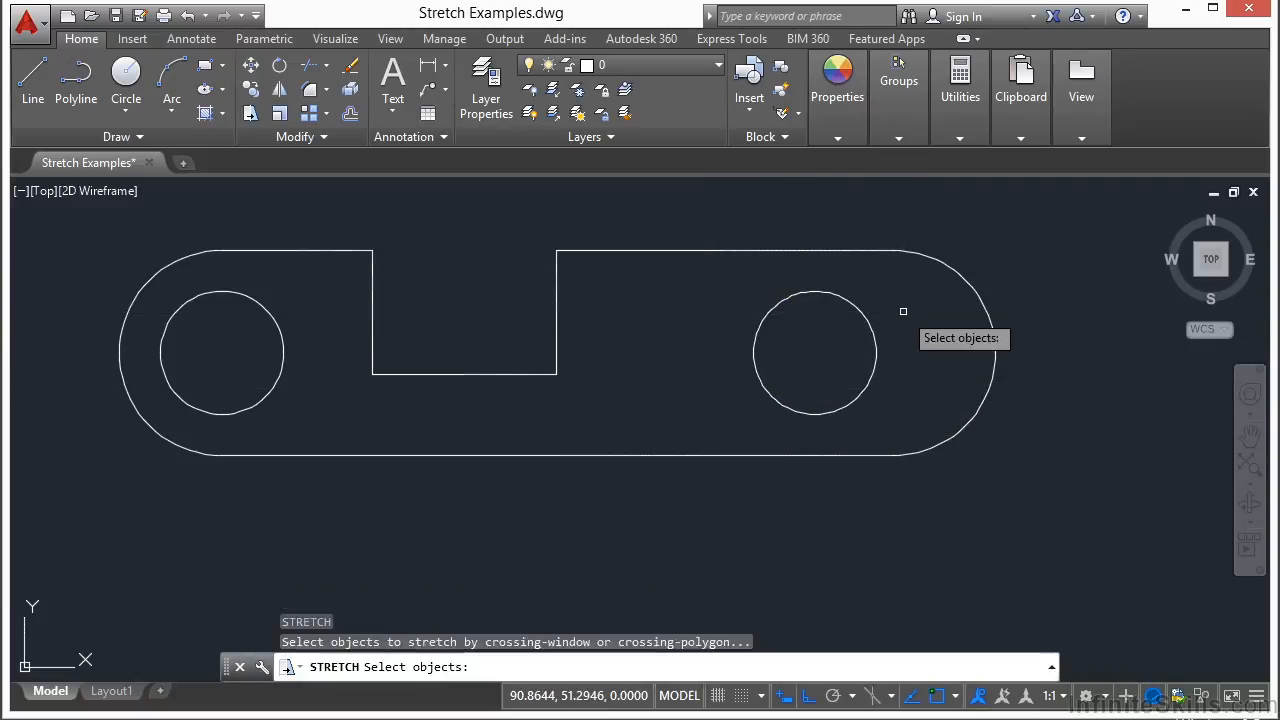
{"action": "left_click", "coordinate": [871, 335]}
{"action": "key", "text": "Return"}
{"action": "left_click", "coordinate": [885, 404]}
{"action": "left_click", "coordinate": [940, 404]}
- Use Stretch with a crossing window that includes the right hole's center to move the hole horizontally toward the notch
{"action": "key", "text": "Return"}
{"action": "key", "text": "Return"}
{"action": "left_click", "coordinate": [917, 280]}
{"action": "left_click", "coordinate": [809, 357]}
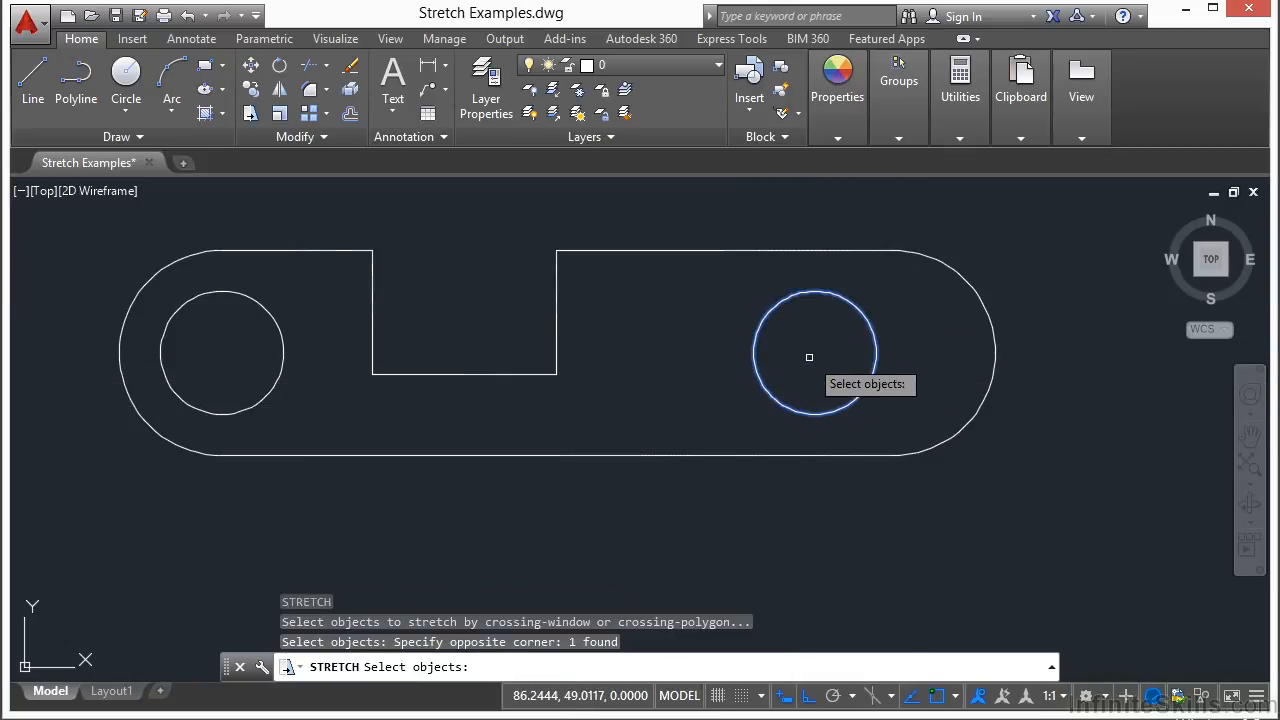
{"action": "key", "text": "Return"}
{"action": "left_click", "coordinate": [698, 409]}
{"action": "left_click", "coordinate": [563, 406]}
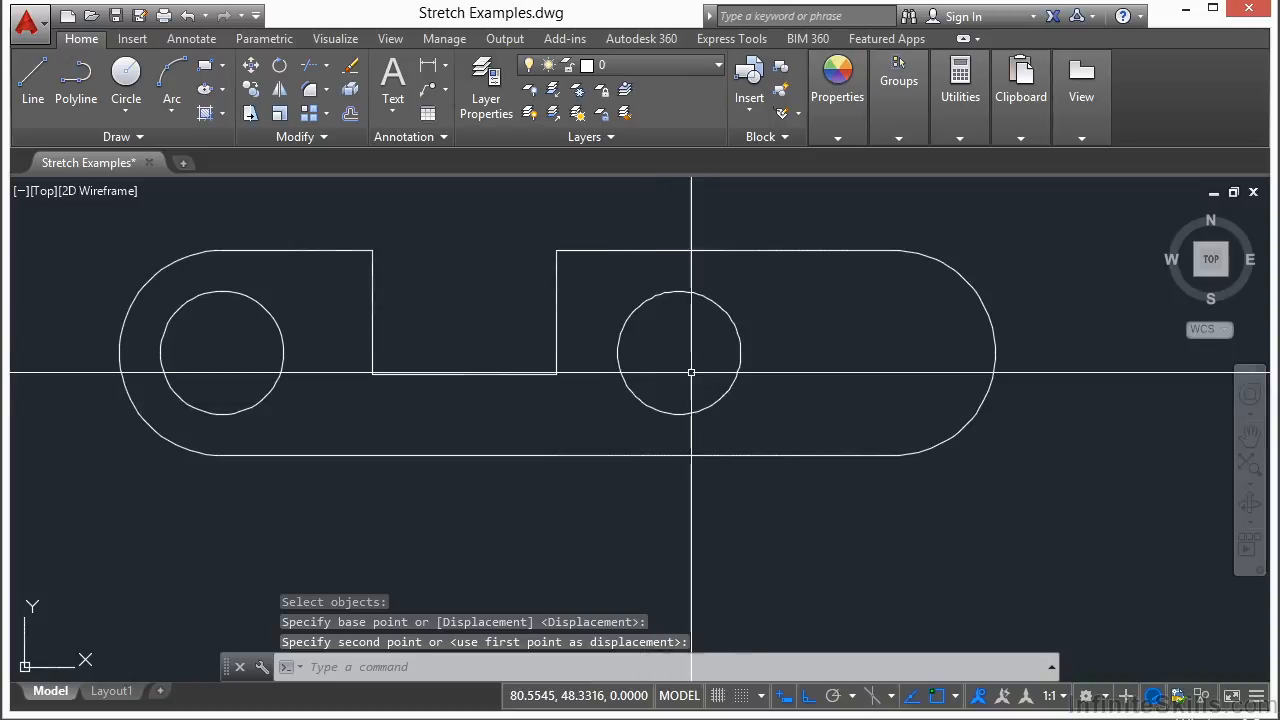
- Display the grips of the right hole and of the ellipse to examine their center and quadrant points
{"action": "left_click", "coordinate": [730, 393]}
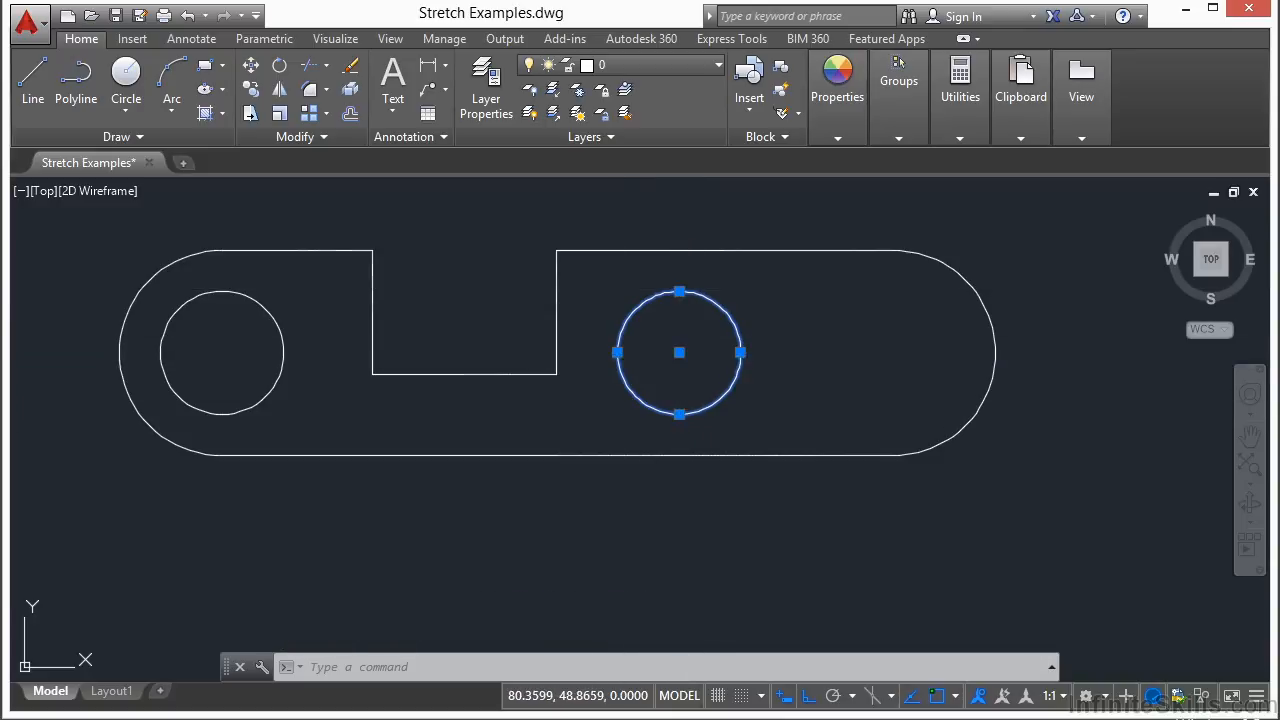
{"action": "key", "text": "Escape"}
{"action": "scroll", "coordinate": [520, 458], "scroll_direction": "down", "scroll_amount": 4}
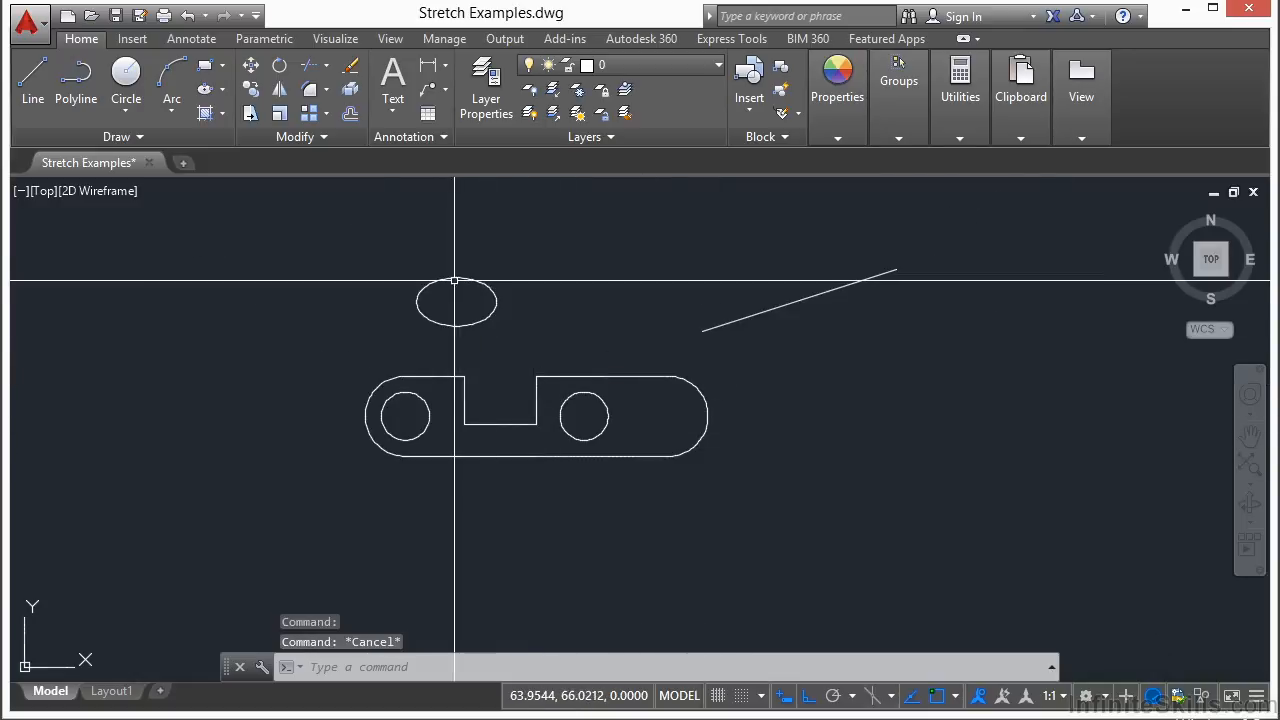
{"action": "scroll", "coordinate": [446, 280], "scroll_direction": "up", "scroll_amount": 2}
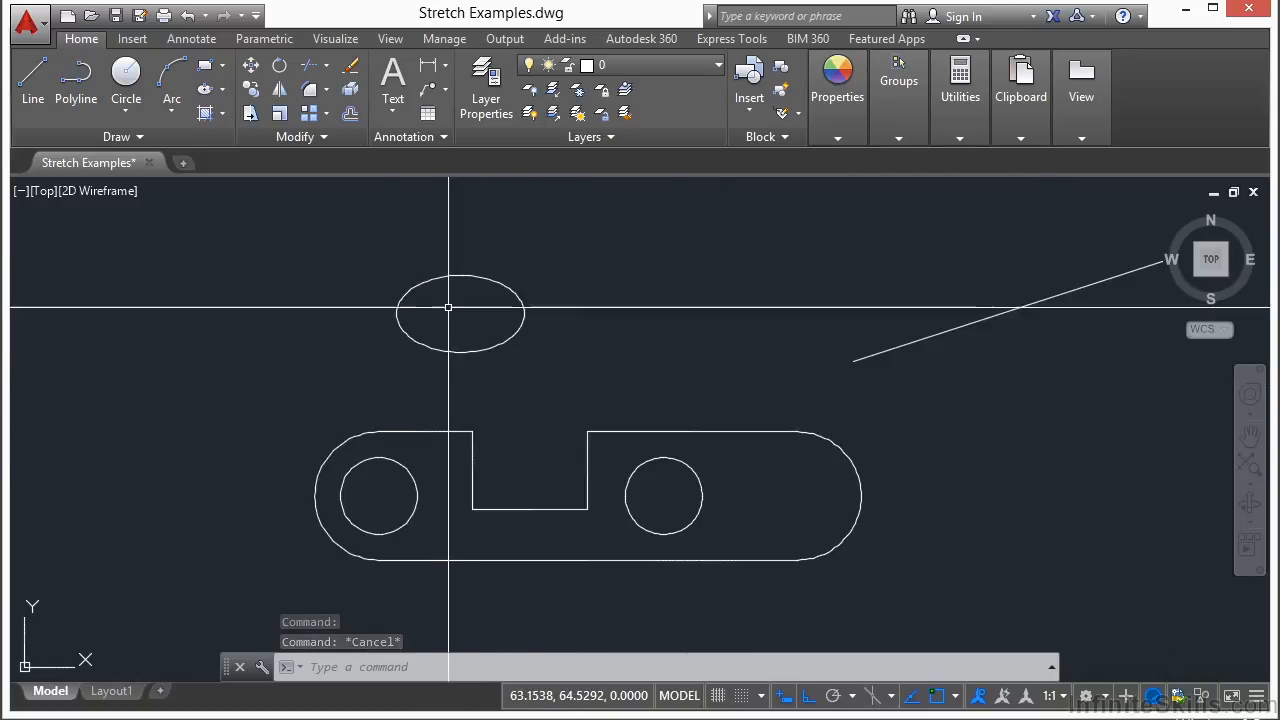
{"action": "left_click", "coordinate": [486, 348]}
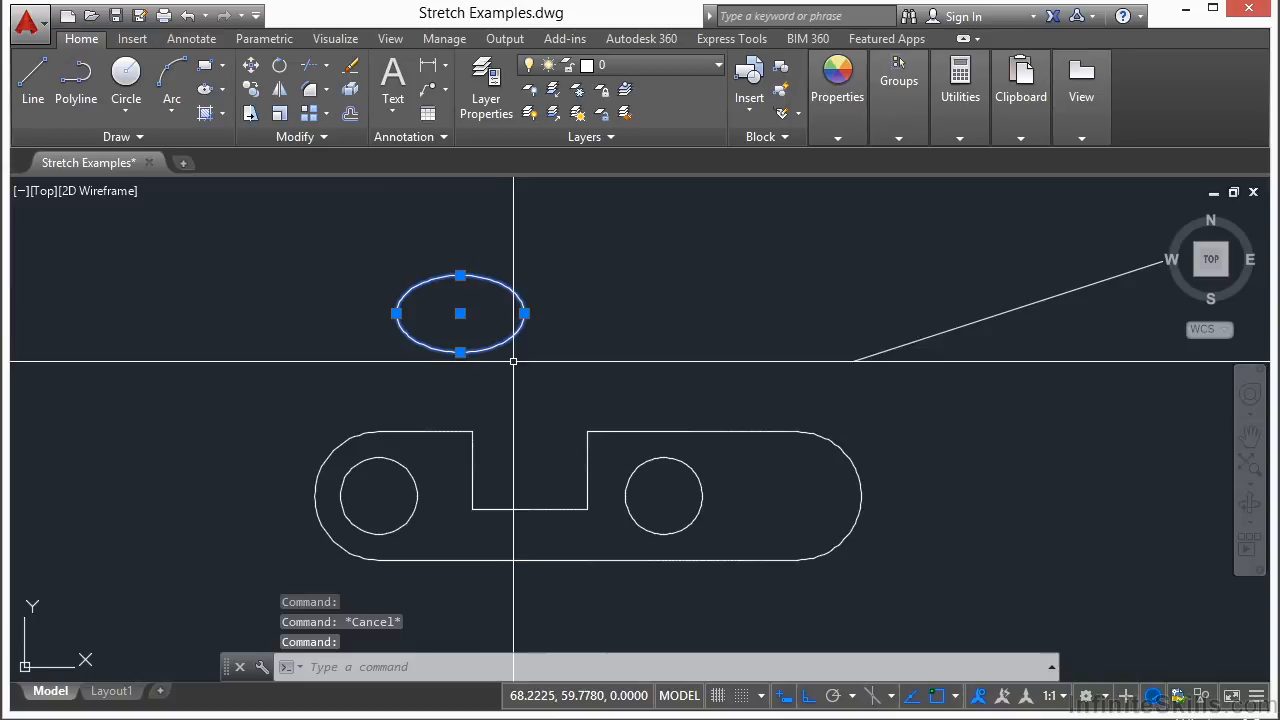
- Try to stretch the ellipse with a crossing window that catches only its right part, leaving out the center
{"action": "type", "text": "s"}
{"action": "key", "text": "Return"}
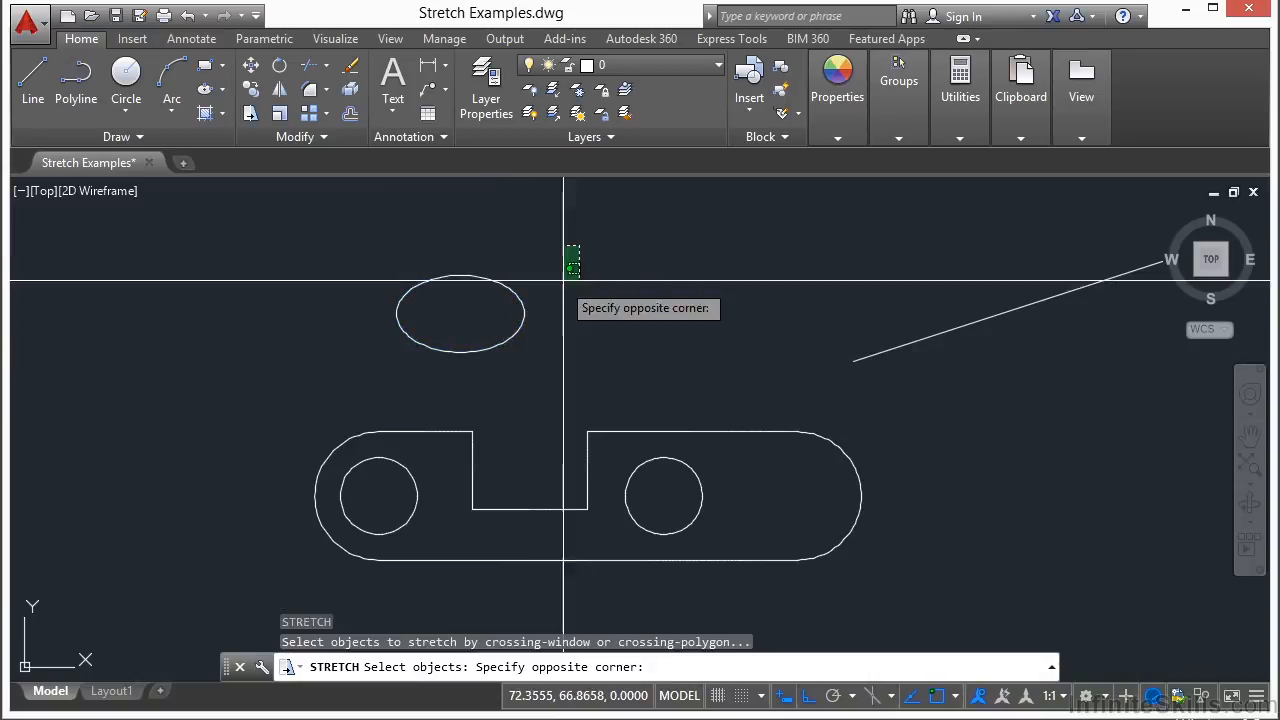
{"action": "left_click", "coordinate": [510, 394]}
{"action": "key", "text": "Return"}
{"action": "left_click", "coordinate": [500, 374]}
{"action": "left_click", "coordinate": [622, 278]}
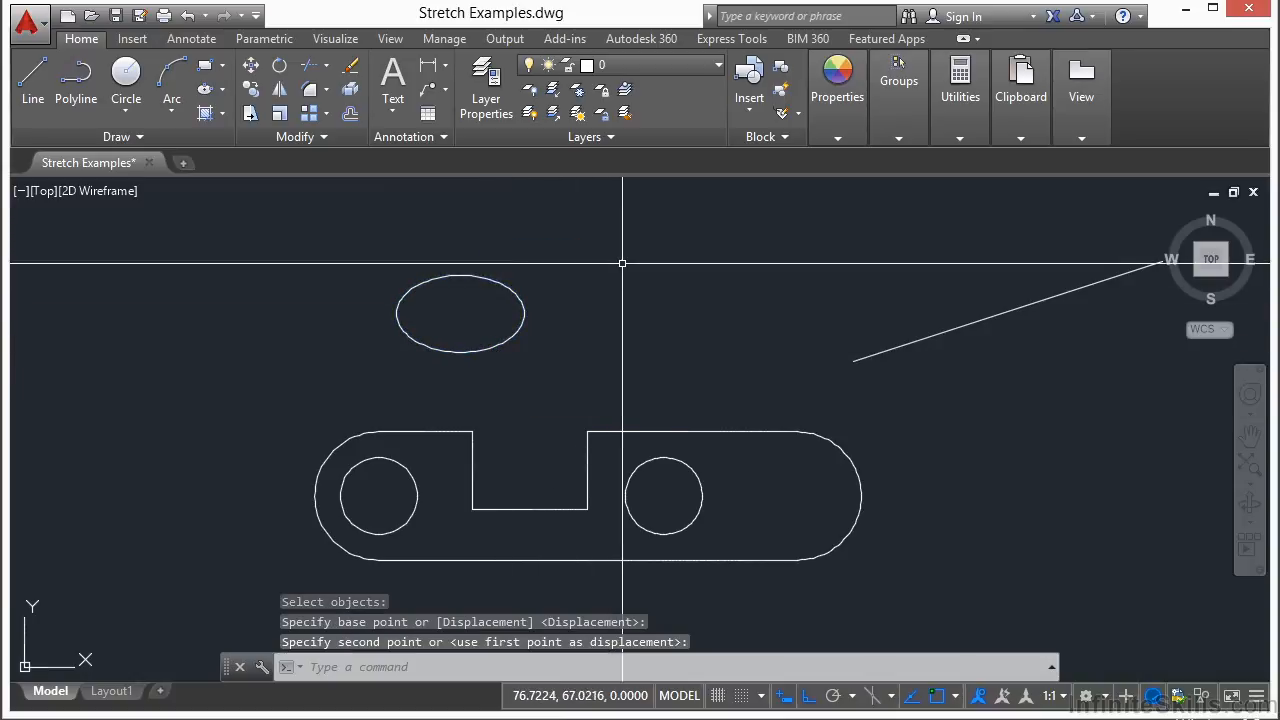
- Use Stretch with crossing windows that include the ellipse's center to move it horizontally right and vertically upward
{"action": "key", "text": "Return"}
{"action": "left_click", "coordinate": [609, 243]}
{"action": "left_click", "coordinate": [449, 377]}
{"action": "key", "text": "Return"}
{"action": "left_click", "coordinate": [465, 380]}
{"action": "left_click", "coordinate": [600, 380]}
{"action": "key", "text": "Return"}
{"action": "left_click", "coordinate": [728, 249]}
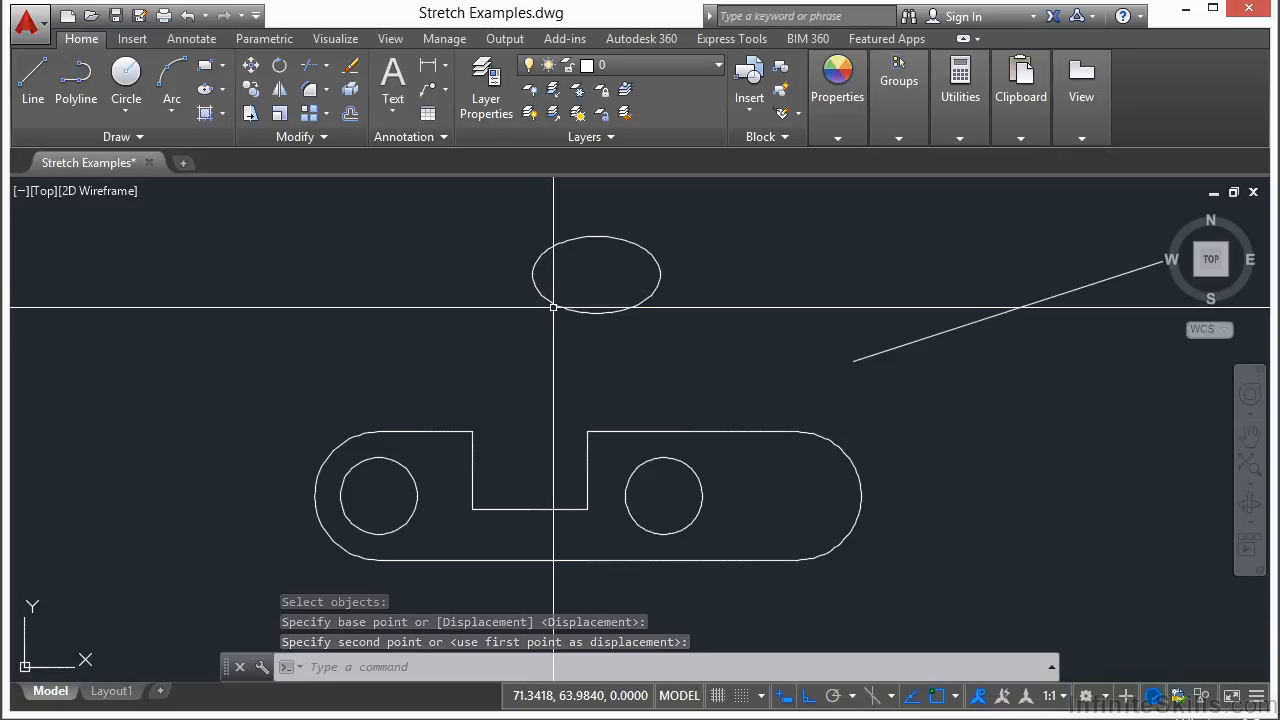
- Enlarge the ellipse with its grips, pulling the right quadrant outward and the bottom quadrant downward
{"action": "left_click", "coordinate": [553, 307]}
{"action": "left_click", "coordinate": [660, 274]}
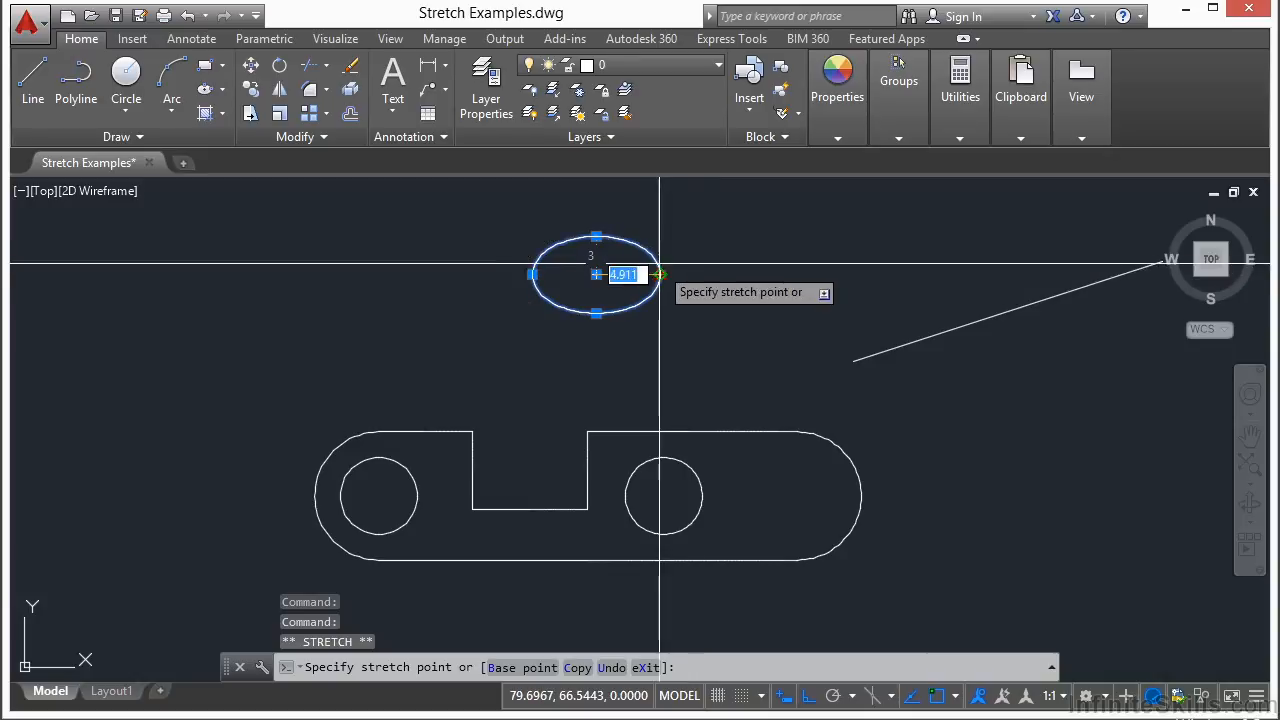
{"action": "left_click", "coordinate": [744, 274]}
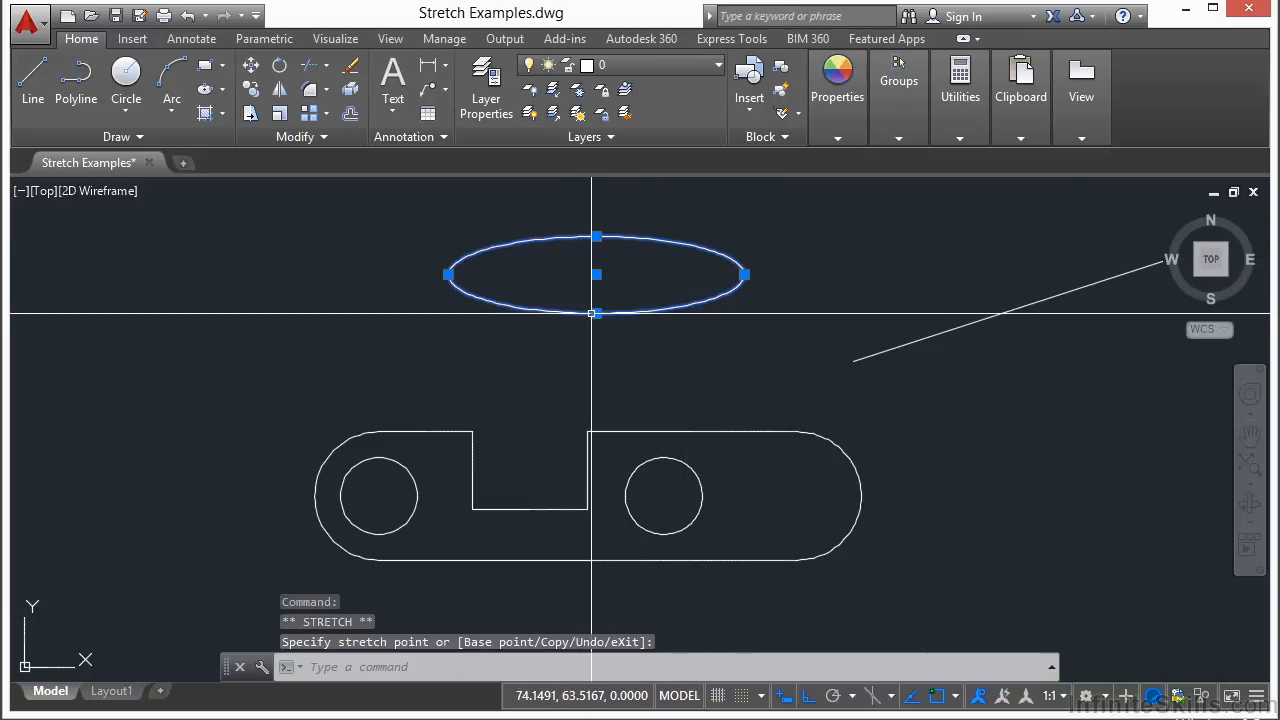
{"action": "left_click", "coordinate": [596, 346]}
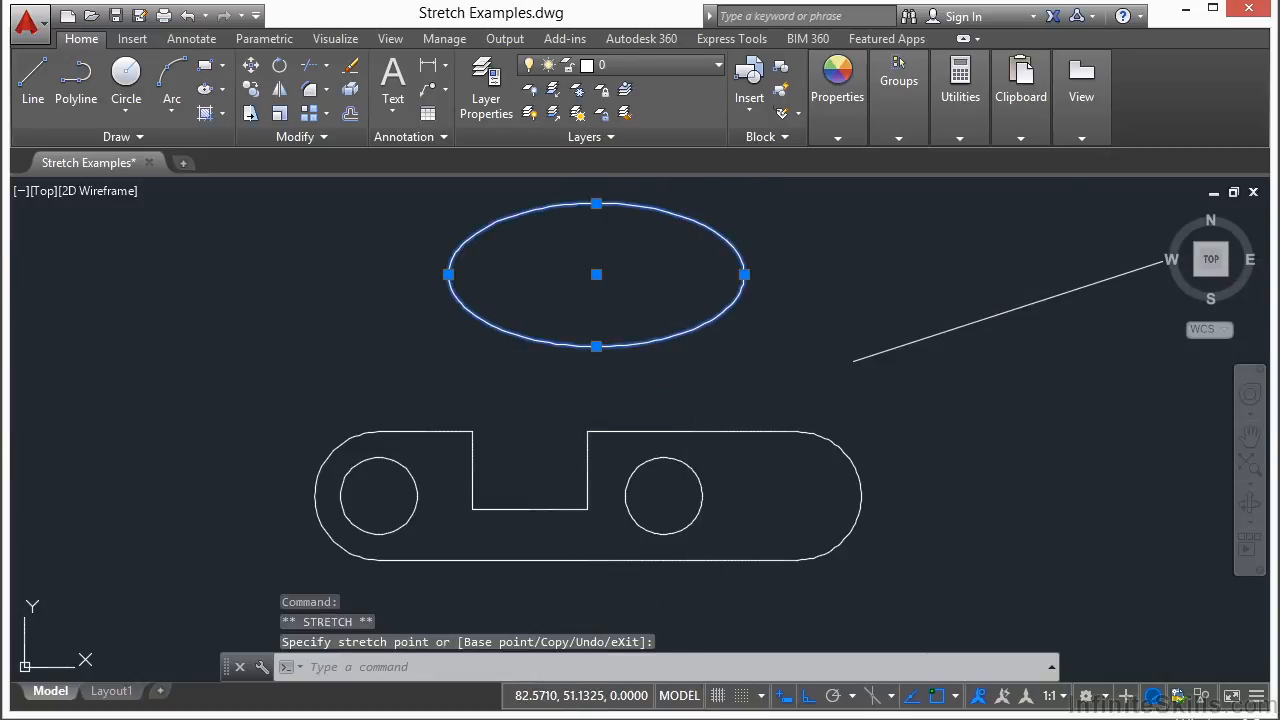
- Enlarge the right hole by pulling its right quadrant grip outward beyond the slotted shape's edges, and clear the selection
{"action": "left_click", "coordinate": [663, 457]}
{"action": "left_click", "coordinate": [702, 496]}
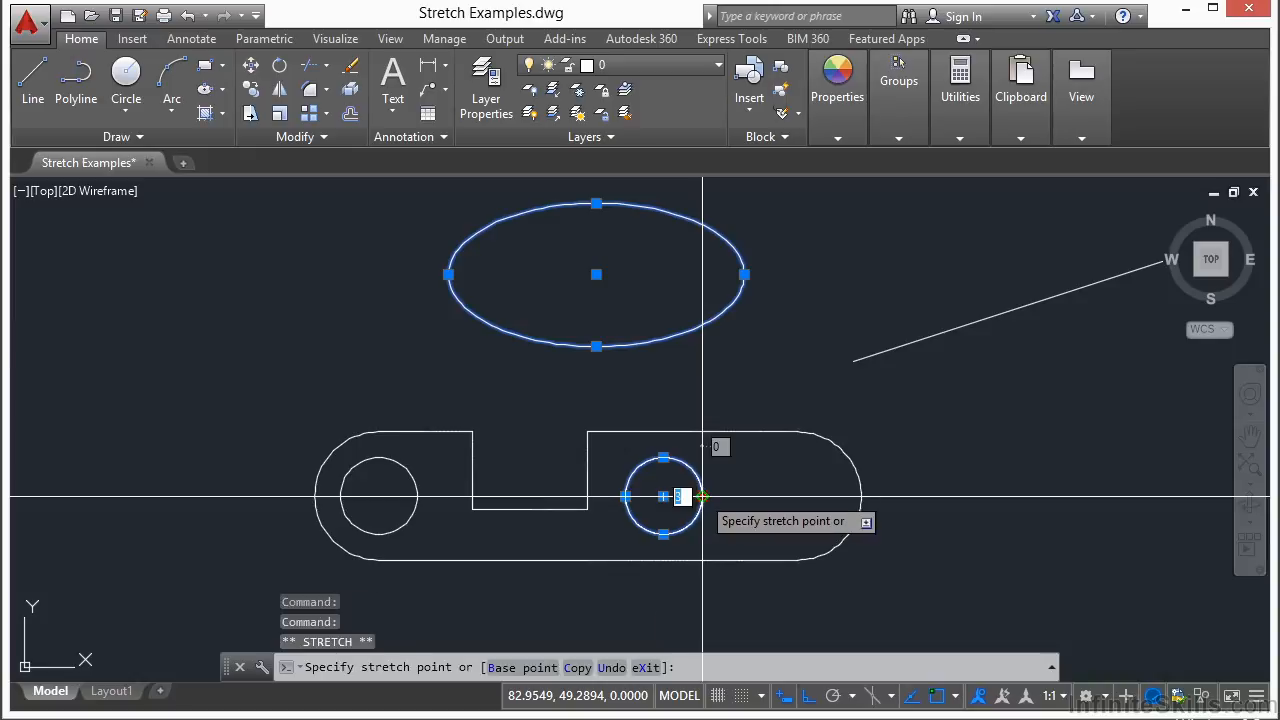
{"action": "left_click", "coordinate": [780, 496]}
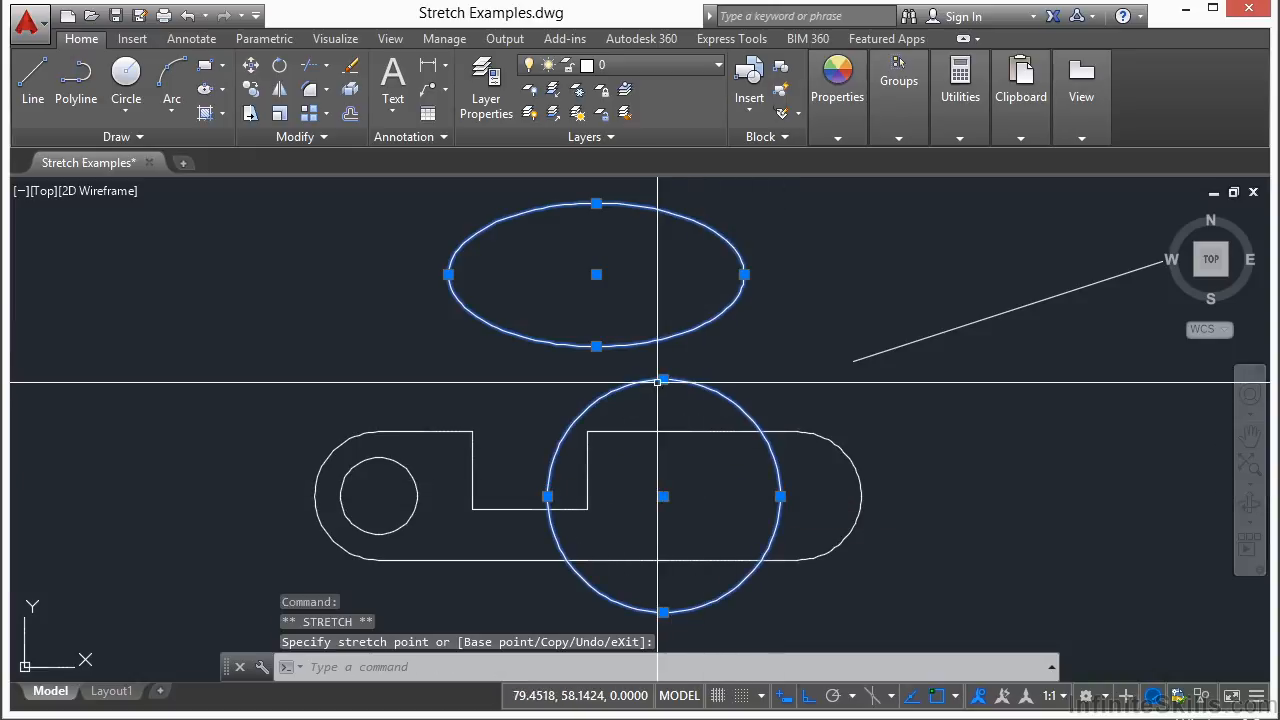
{"action": "key", "text": "Escape"}
{"action": "scroll", "coordinate": [480, 350], "scroll_direction": "down", "scroll_amount": 2}
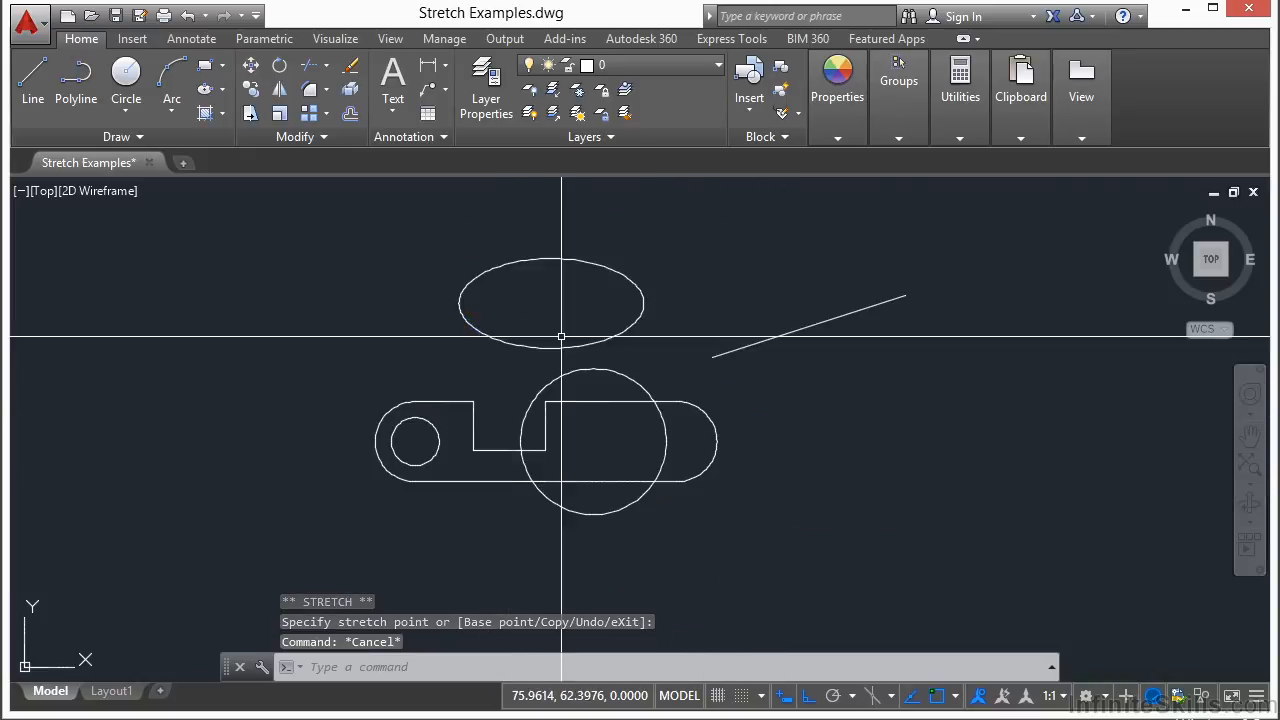